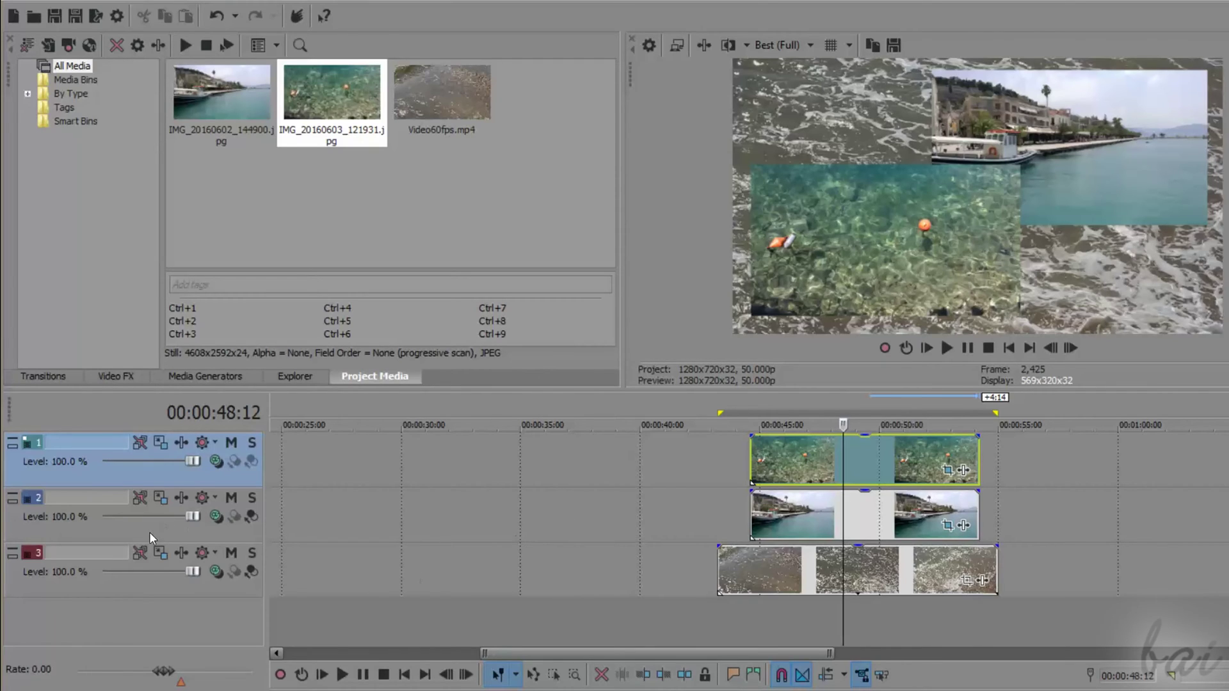
Move track 2 below track 3 and shift the harbor photo's crop so it fills the frame
drag(151, 536, 151, 595)
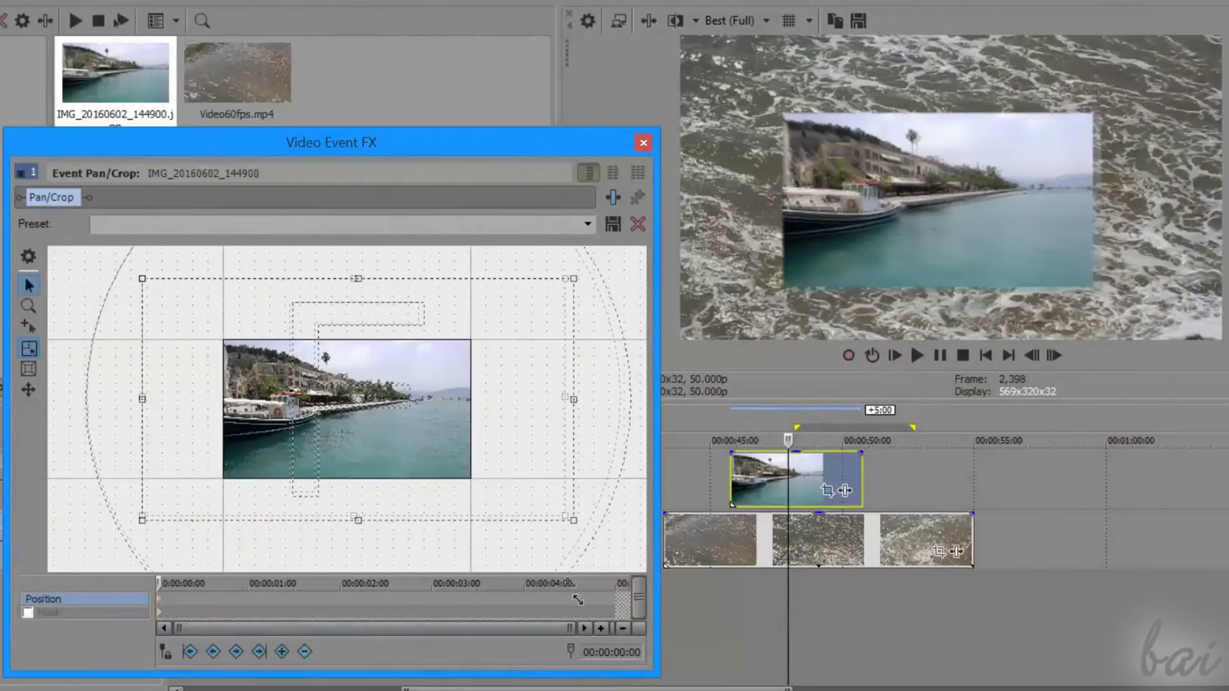
drag(497, 416, 573, 472)
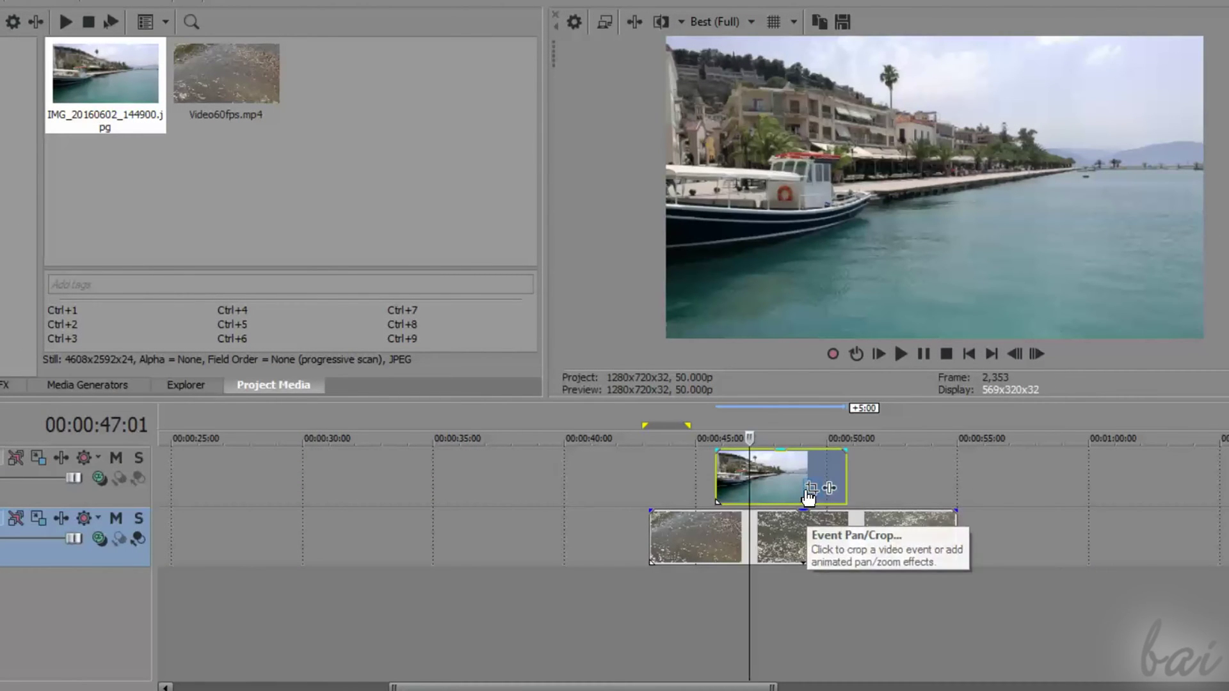
Bring up Video Event Pan/Crop for the harbor photo in a taller window with the property list hidden
click(808, 491)
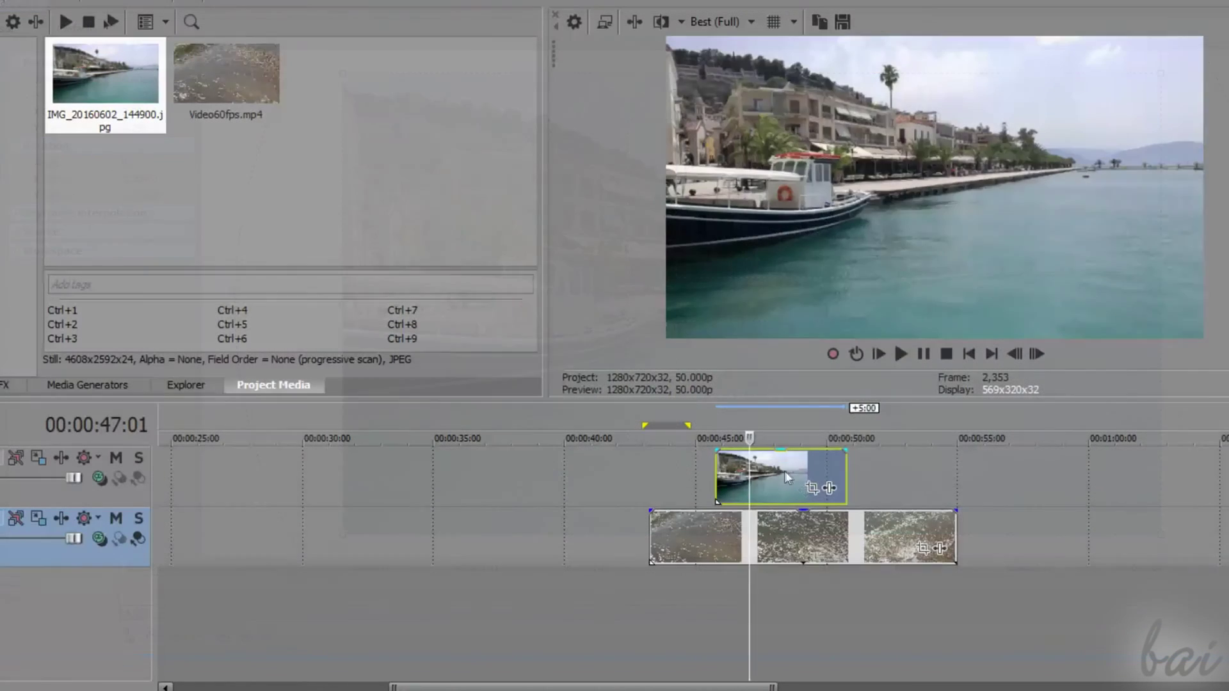
right_click(784, 470)
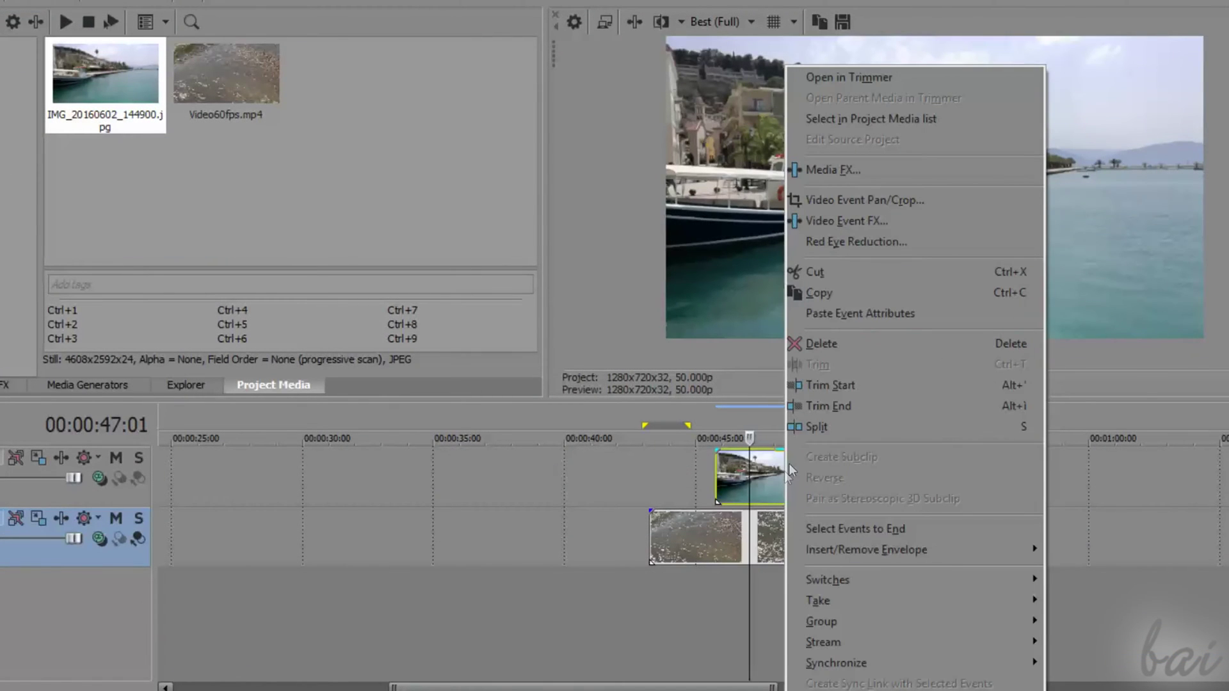
click(902, 206)
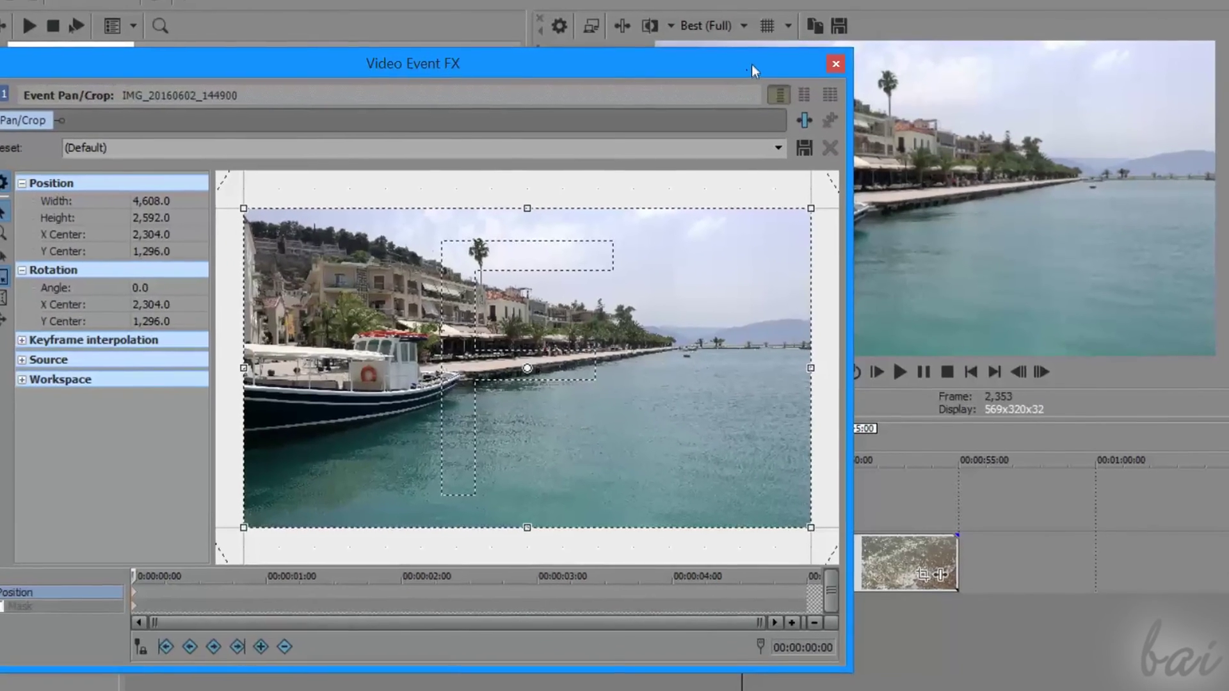
drag(751, 64, 886, 24)
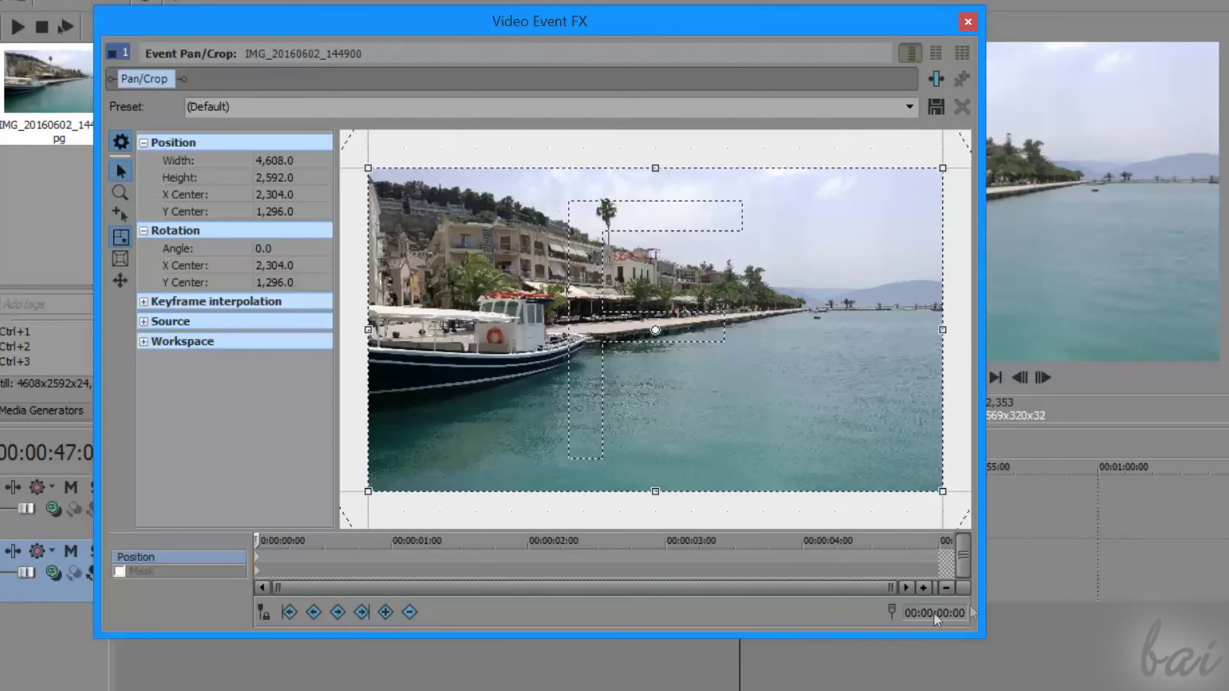
drag(896, 637, 896, 682)
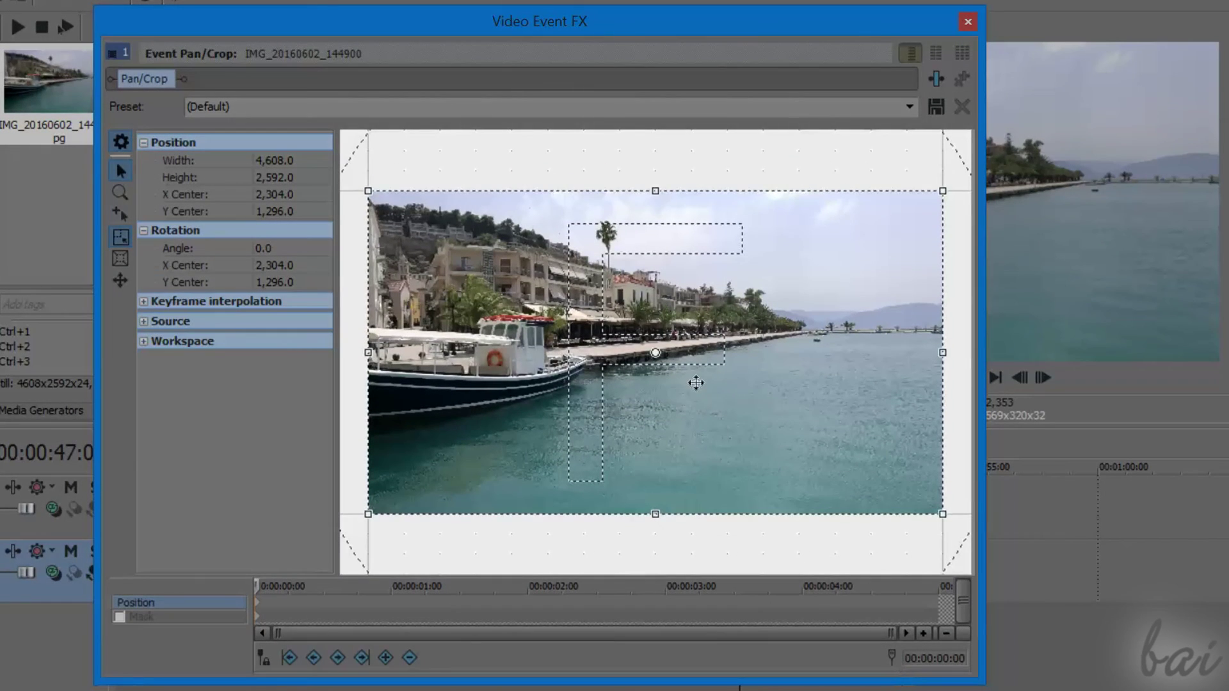
scroll(696, 382, down, 2)
scroll(695, 382, up, 1)
scroll(696, 382, down, 1)
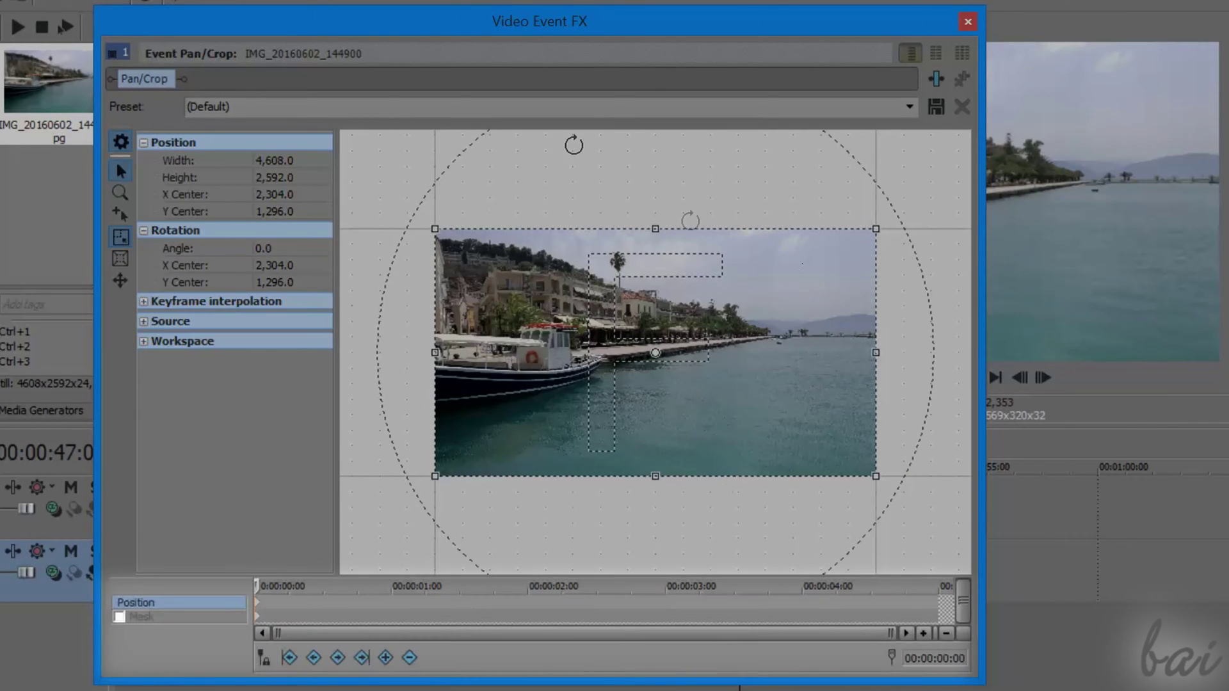
click(131, 139)
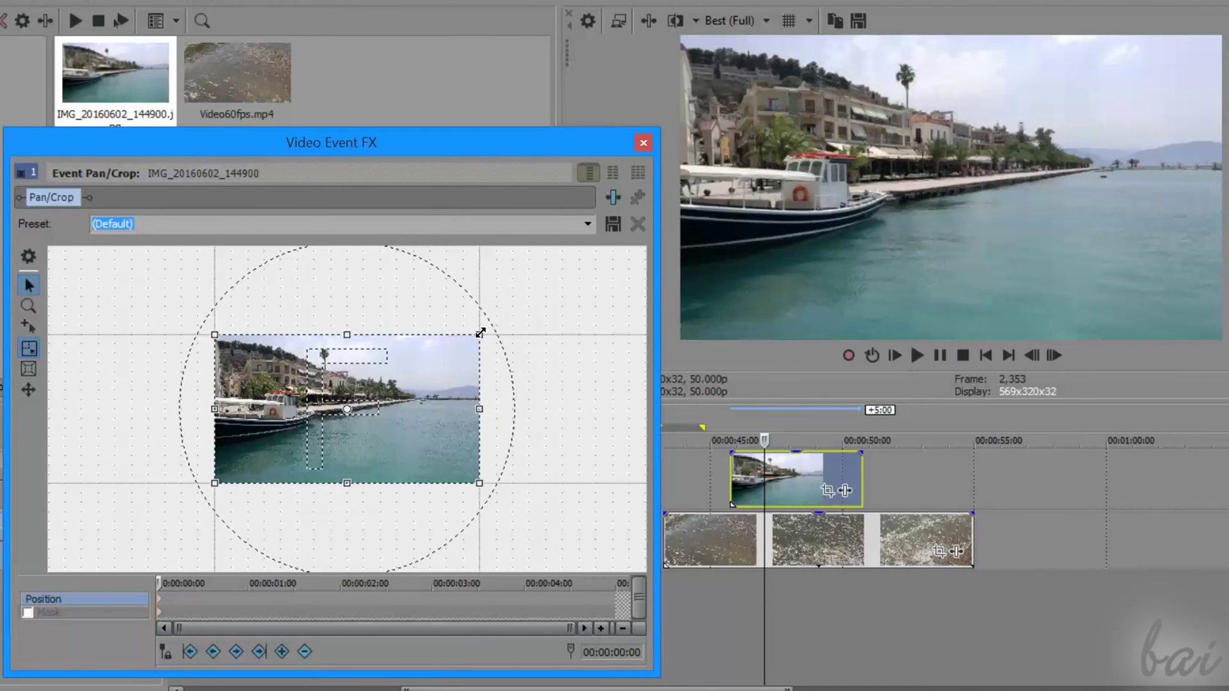
drag(481, 332, 397, 403)
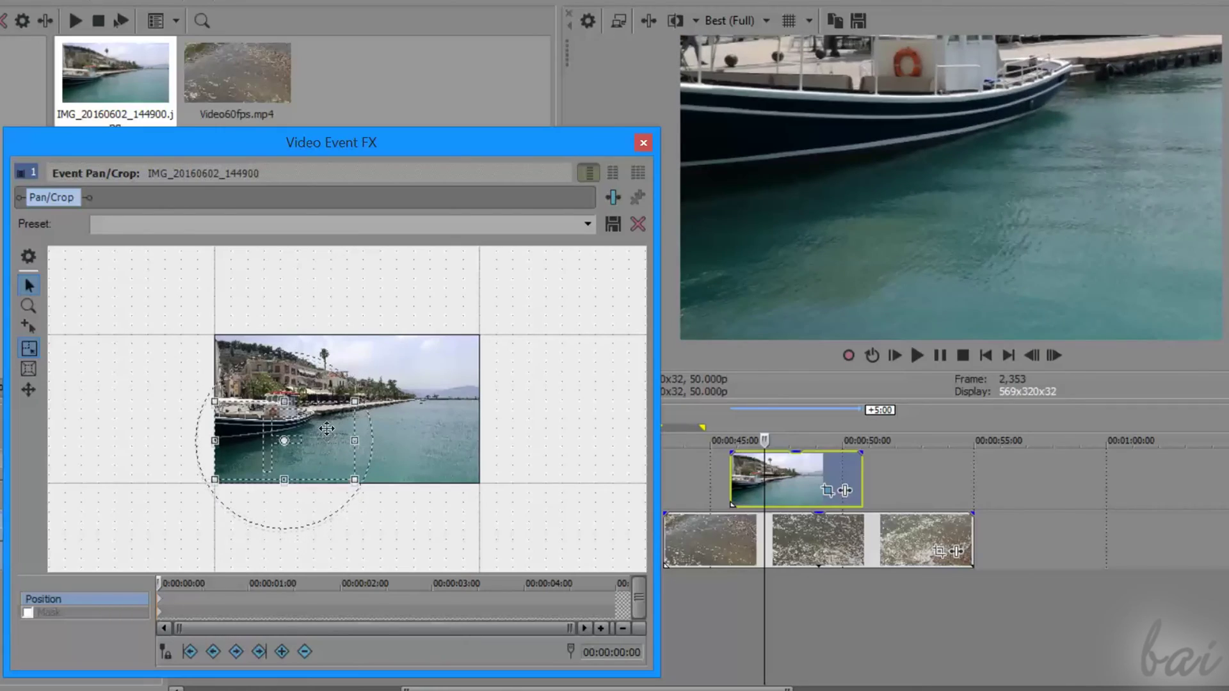
drag(326, 428, 443, 285)
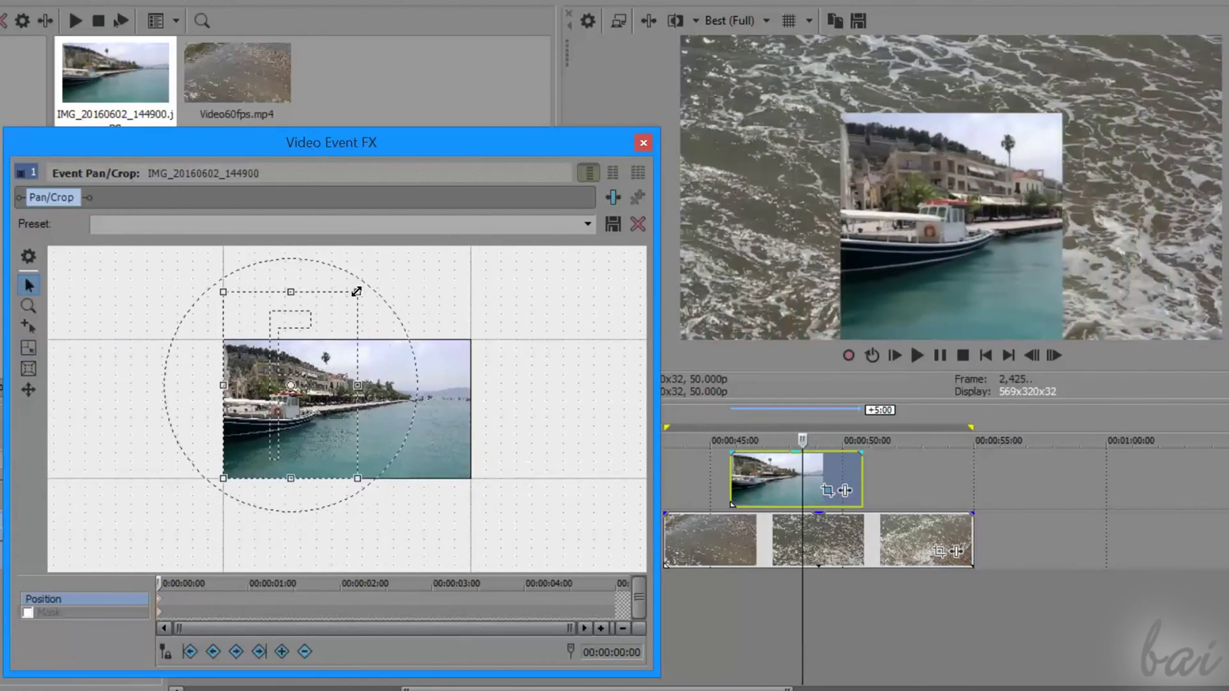
drag(368, 280, 431, 372)
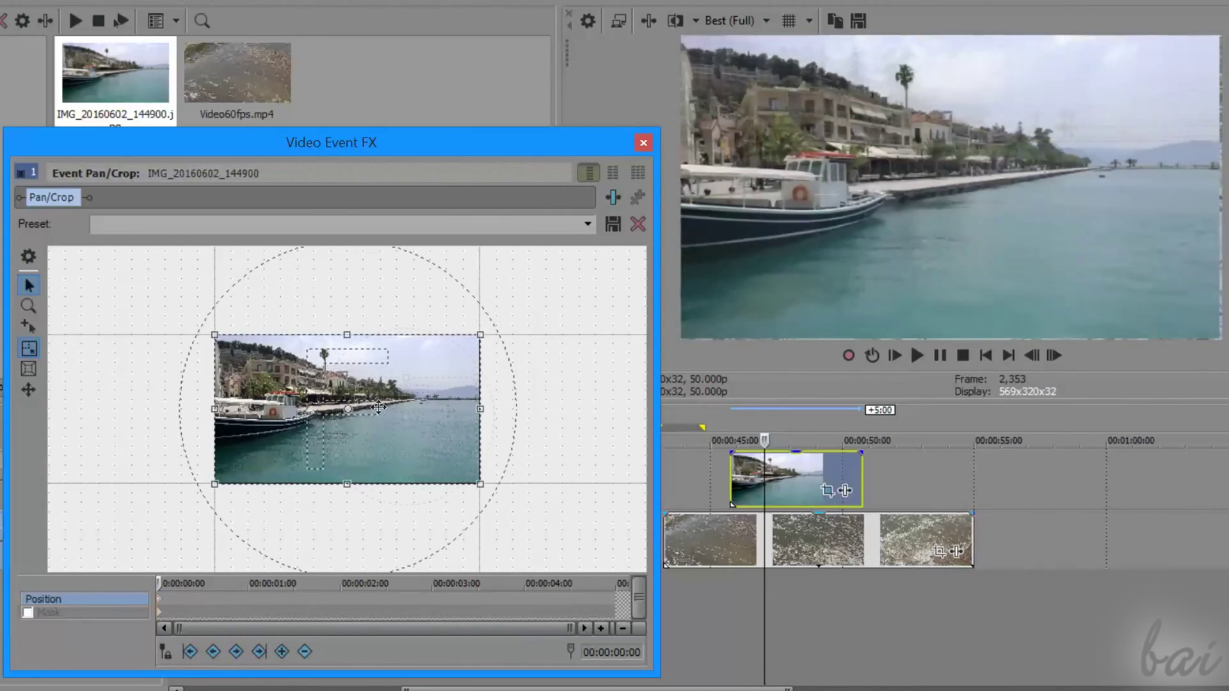
drag(382, 406, 454, 365)
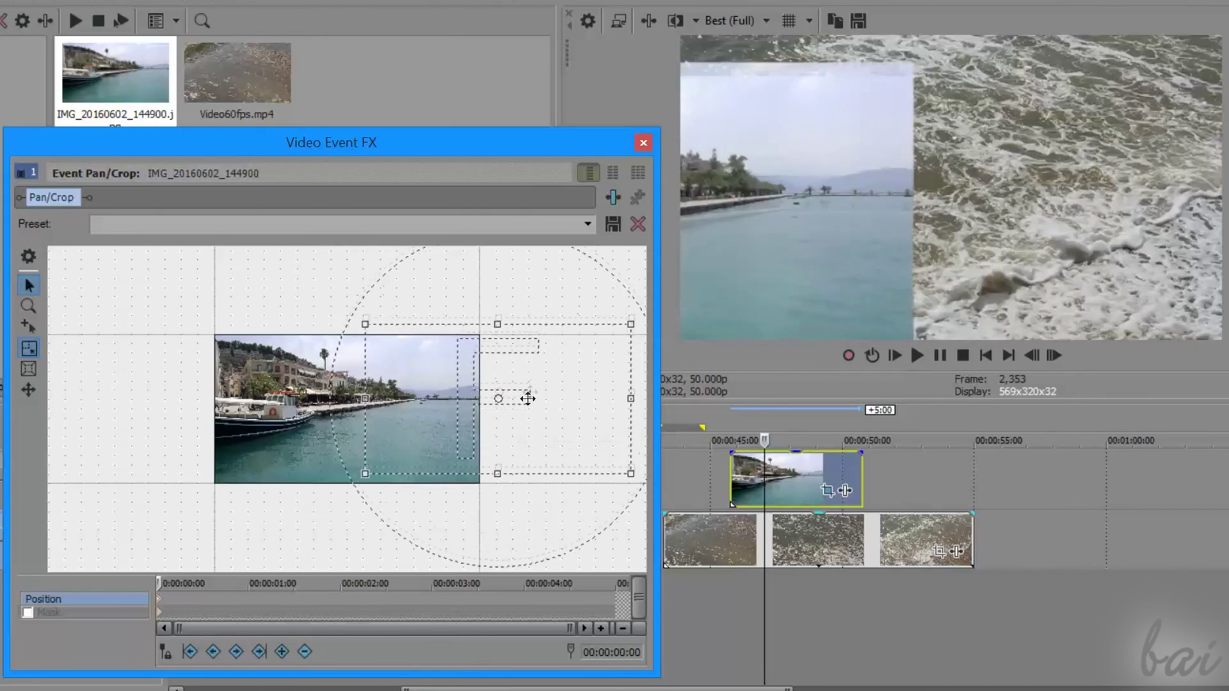
drag(527, 398, 445, 369)
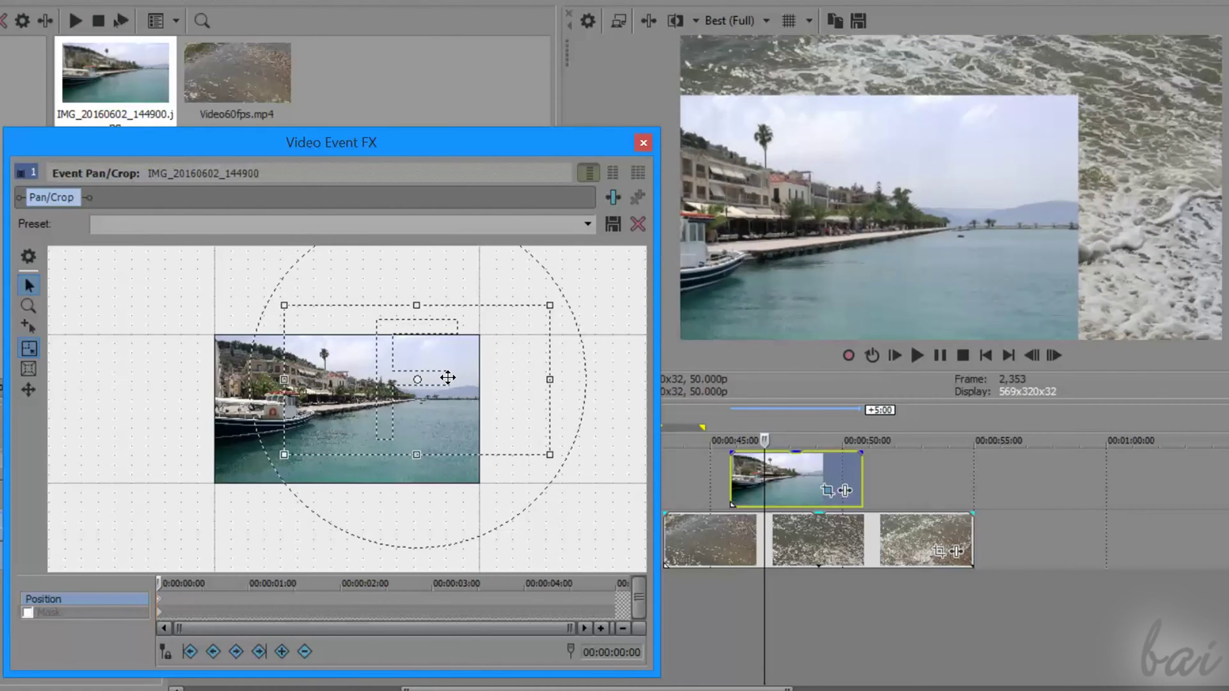
key(ctrl+z)
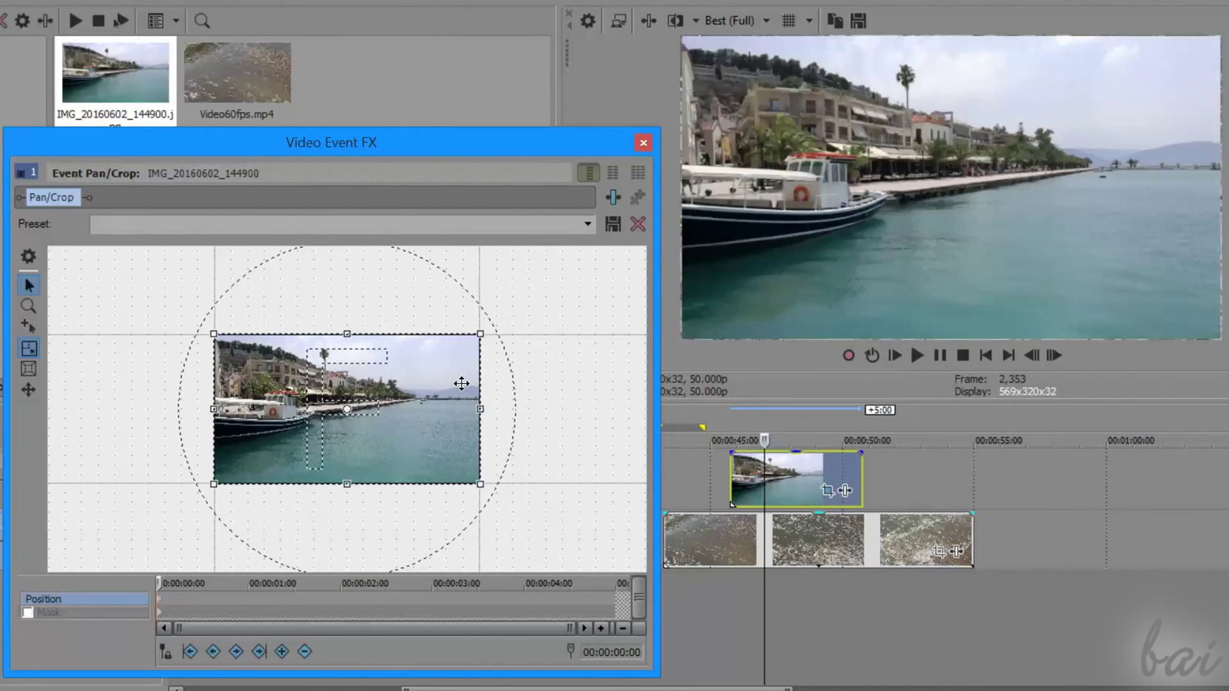
click(34, 384)
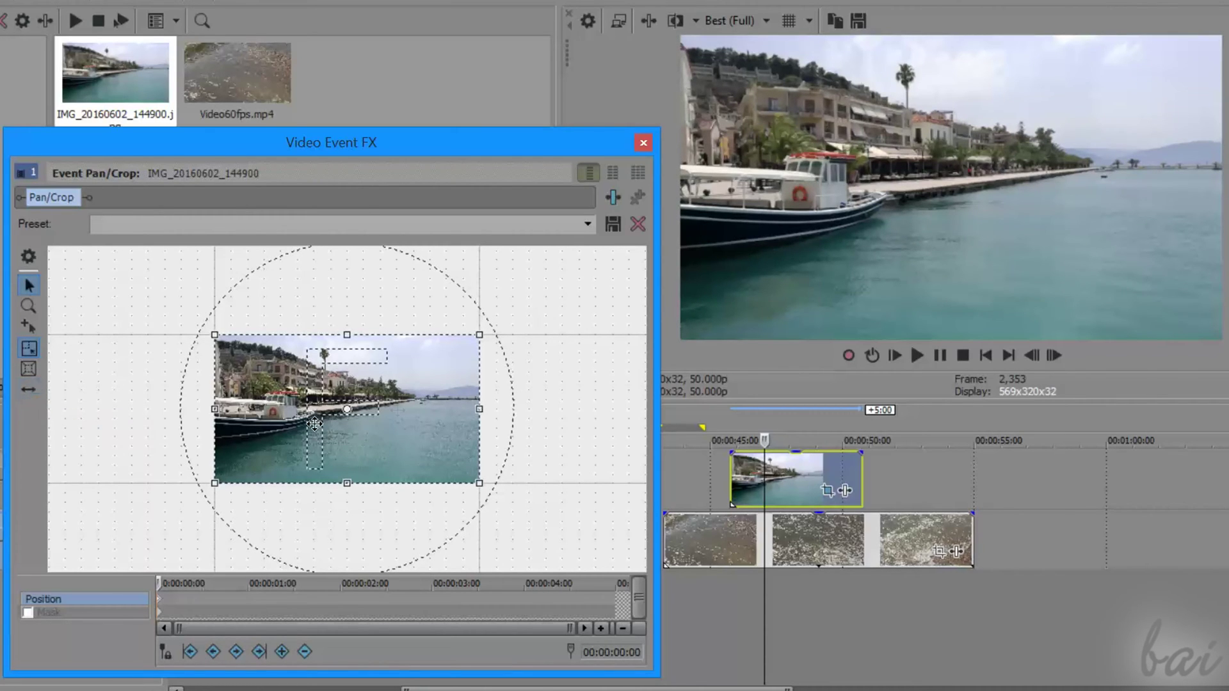
drag(417, 384, 281, 425)
key(ctrl+z)
drag(383, 423, 603, 443)
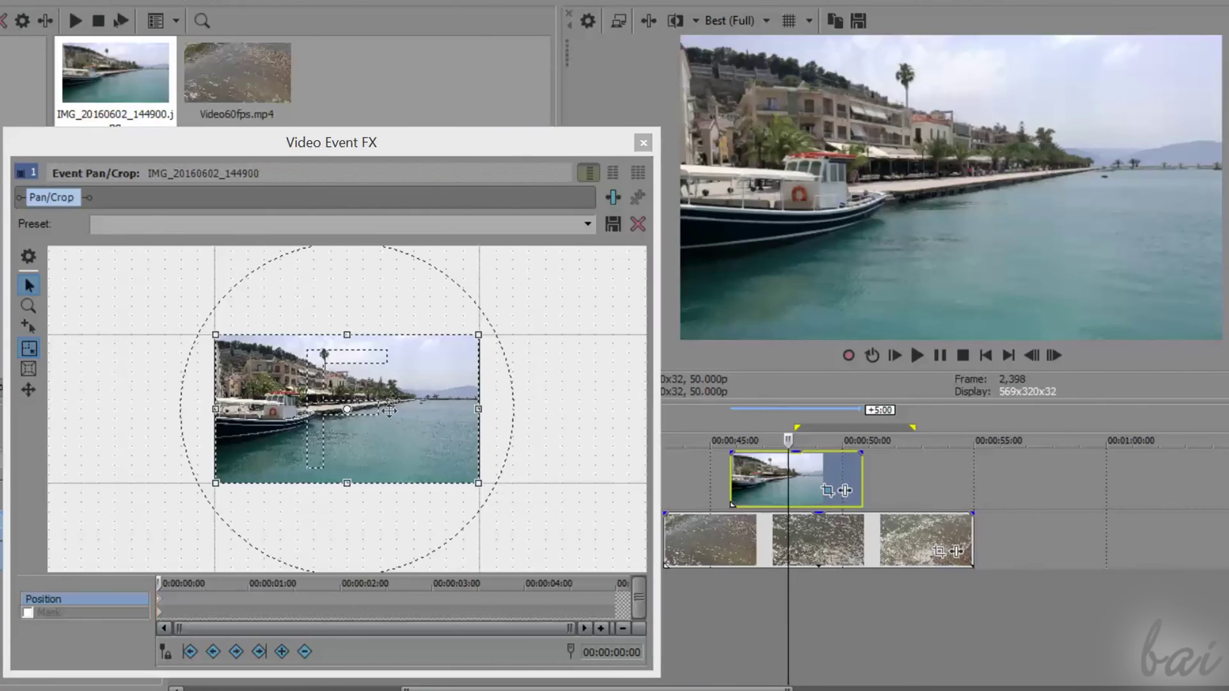
Extend the loop region to about 52 seconds and nudge the harbor crop corner back to full picture
scroll(389, 410, down, 8)
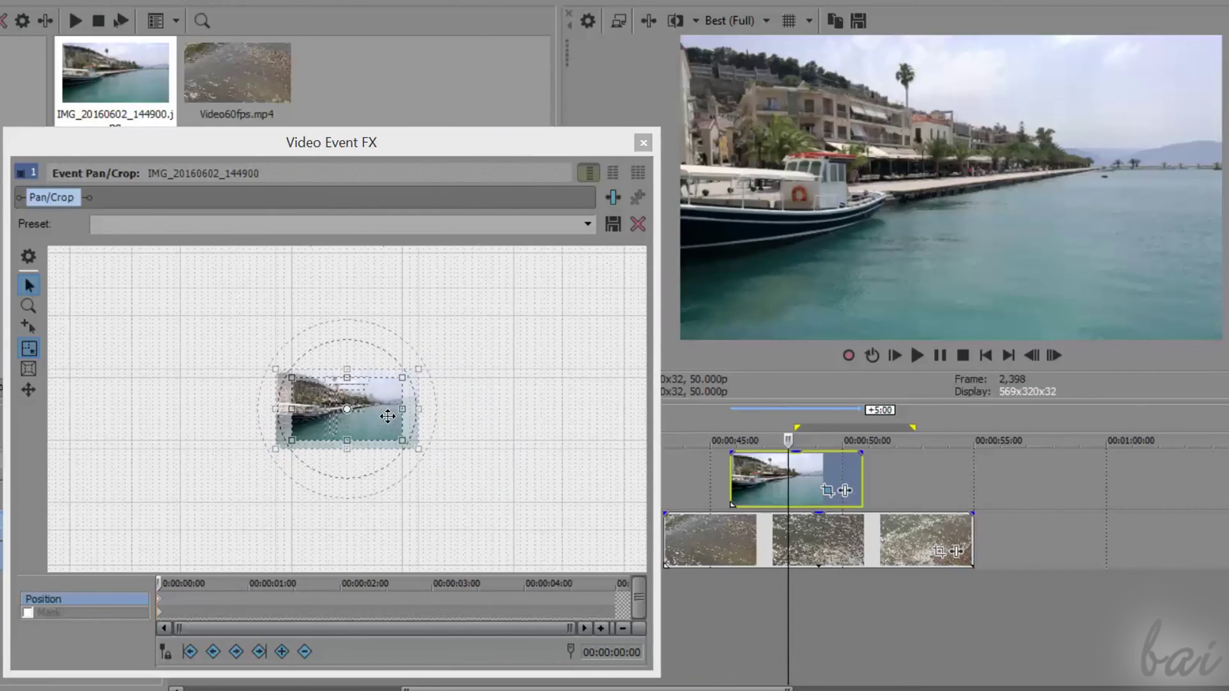
scroll(364, 418, up, 5)
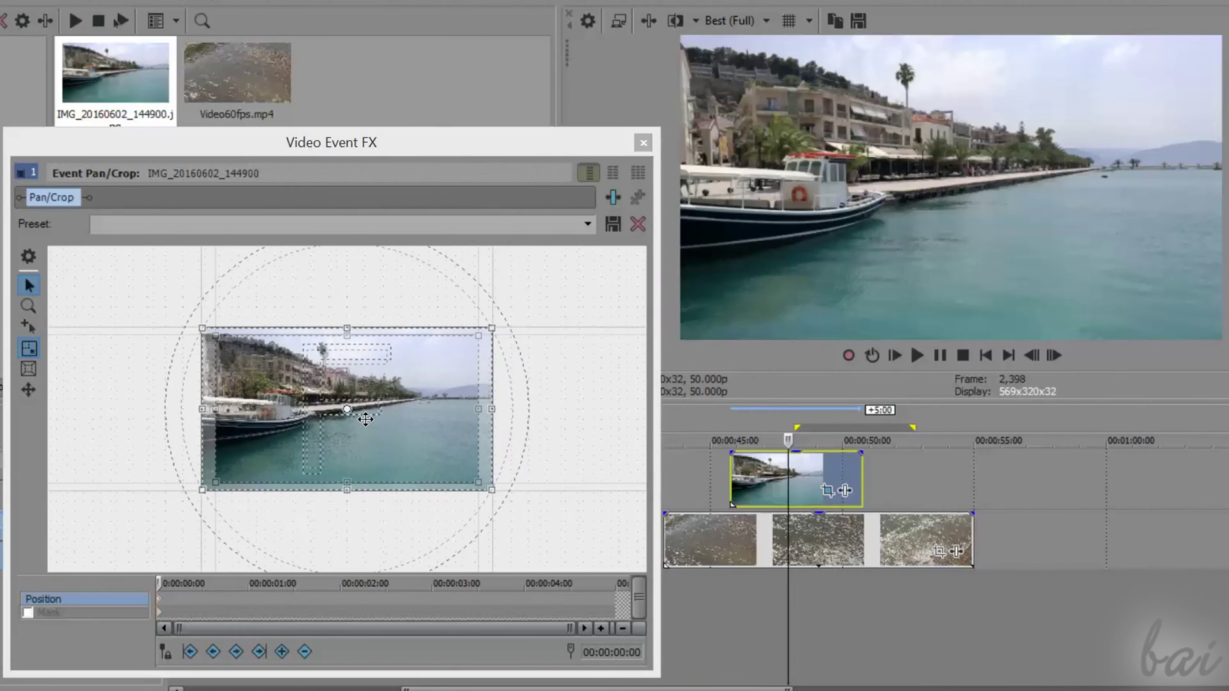
scroll(365, 419, down, 1)
scroll(364, 419, down, 1)
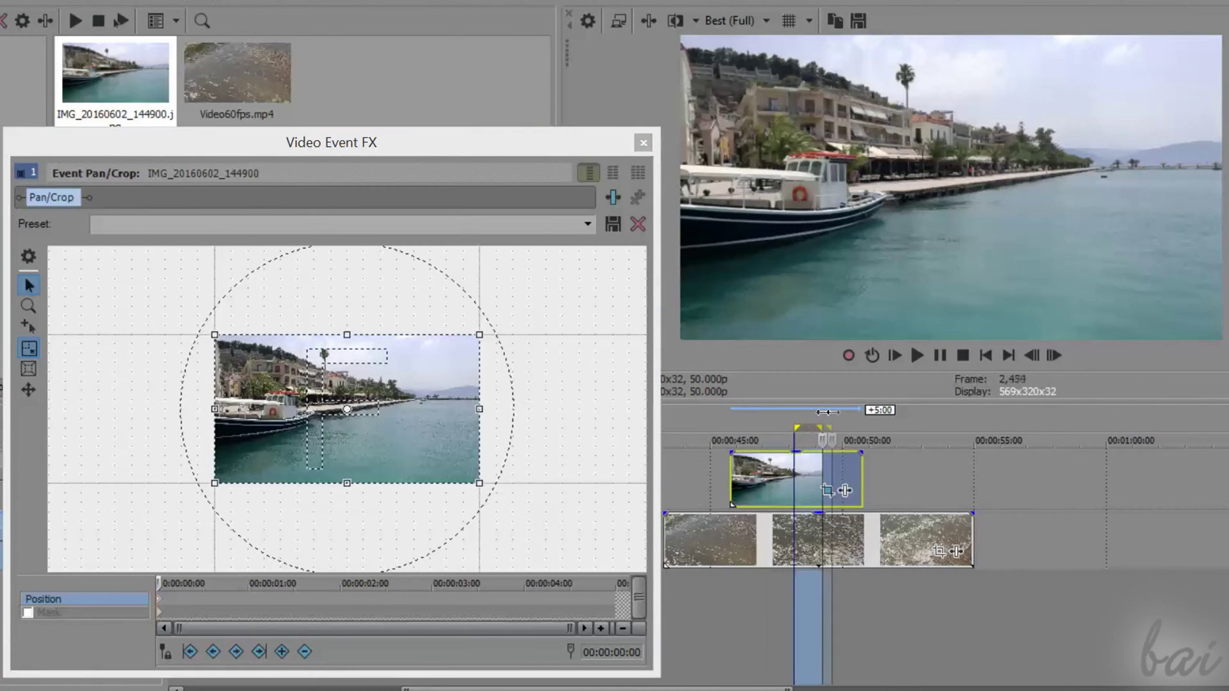
drag(826, 412, 915, 413)
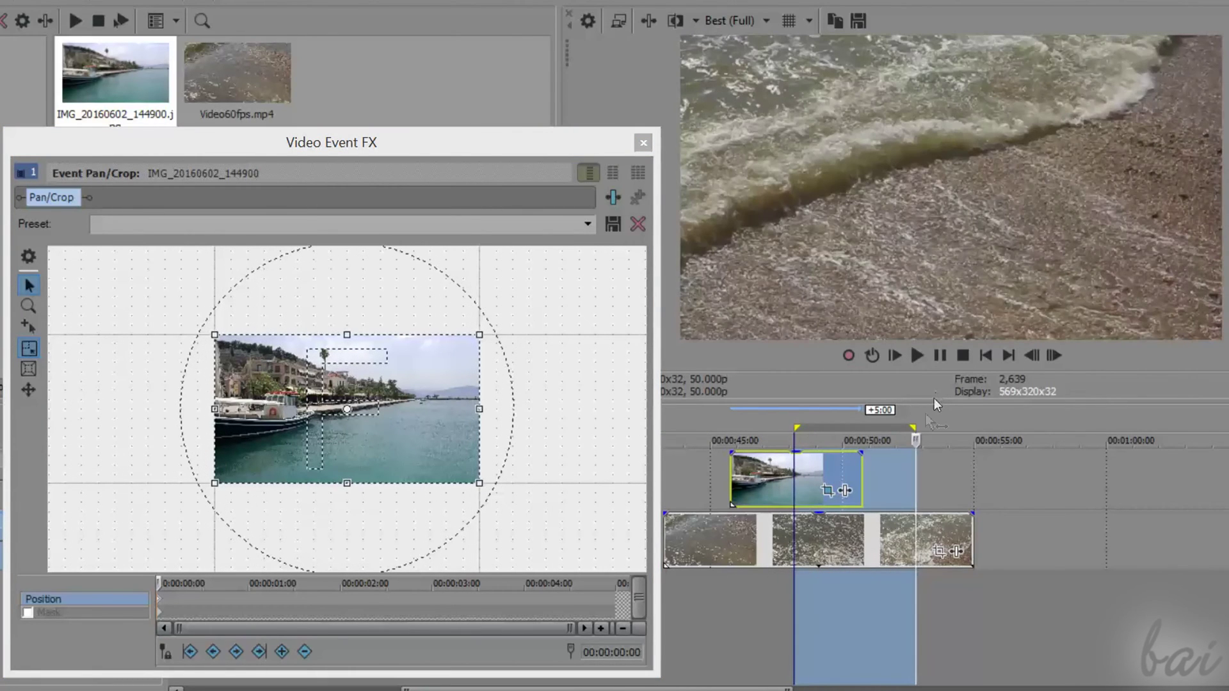
click(924, 419)
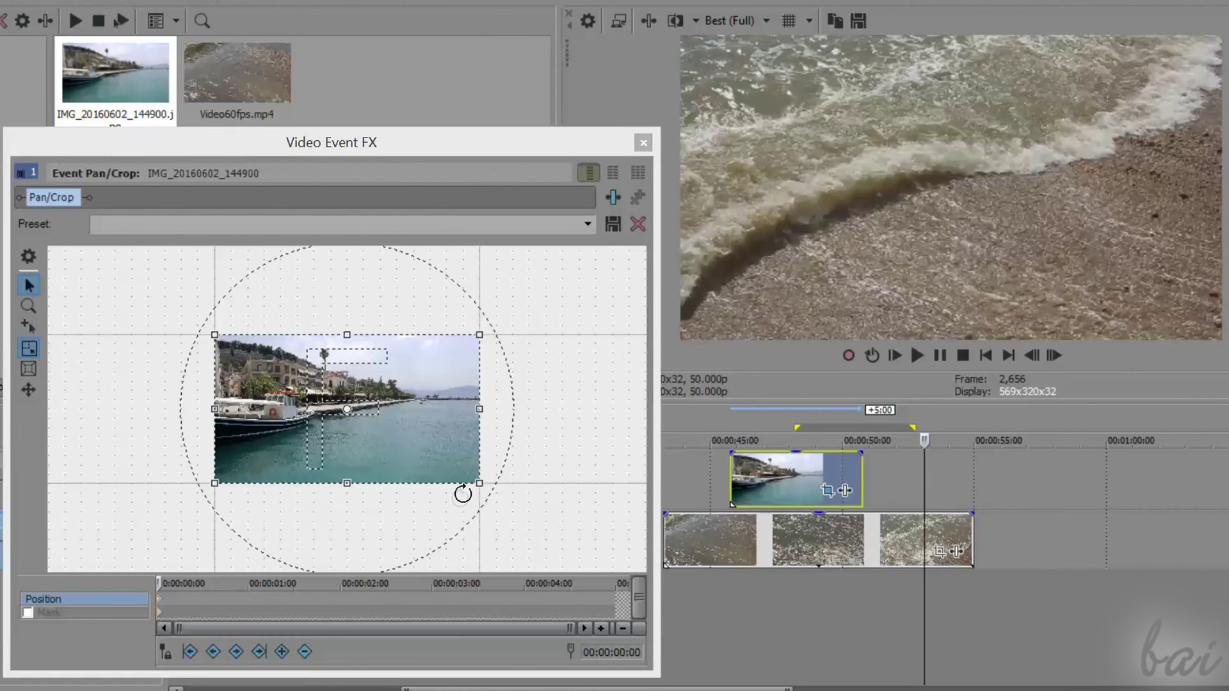
drag(481, 488, 472, 478)
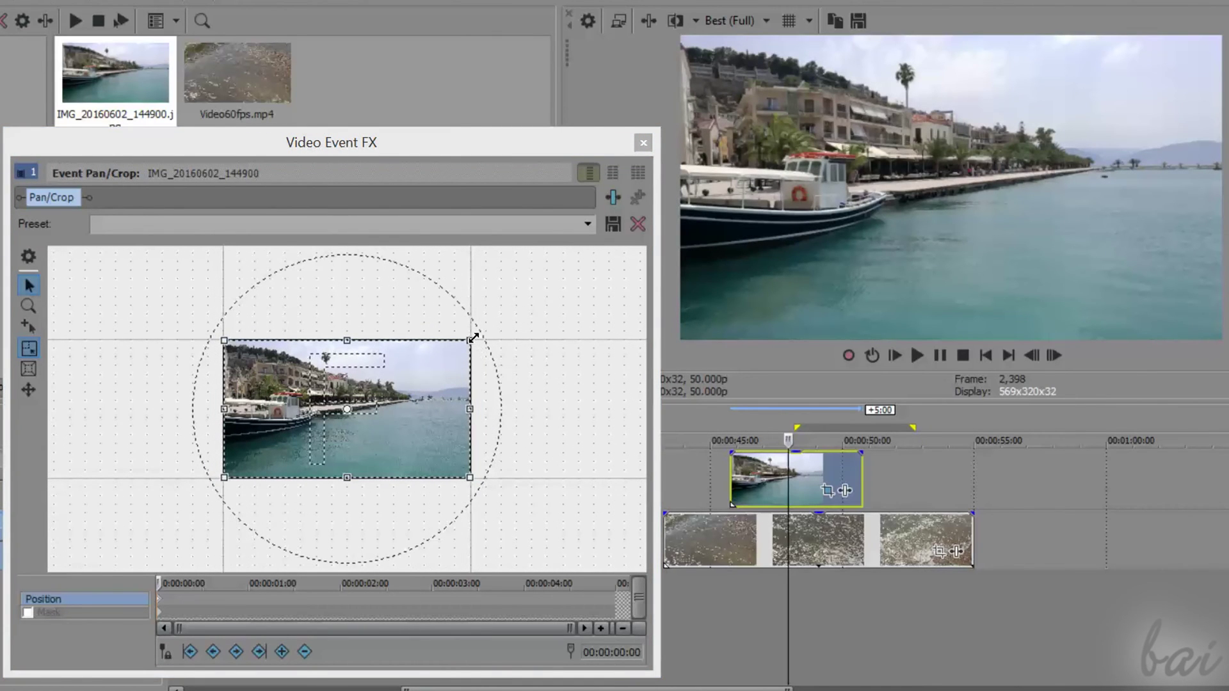
Try various harbor crop sizes and positions: zoomed on the boat, small over water, thin strip
drag(473, 337, 447, 407)
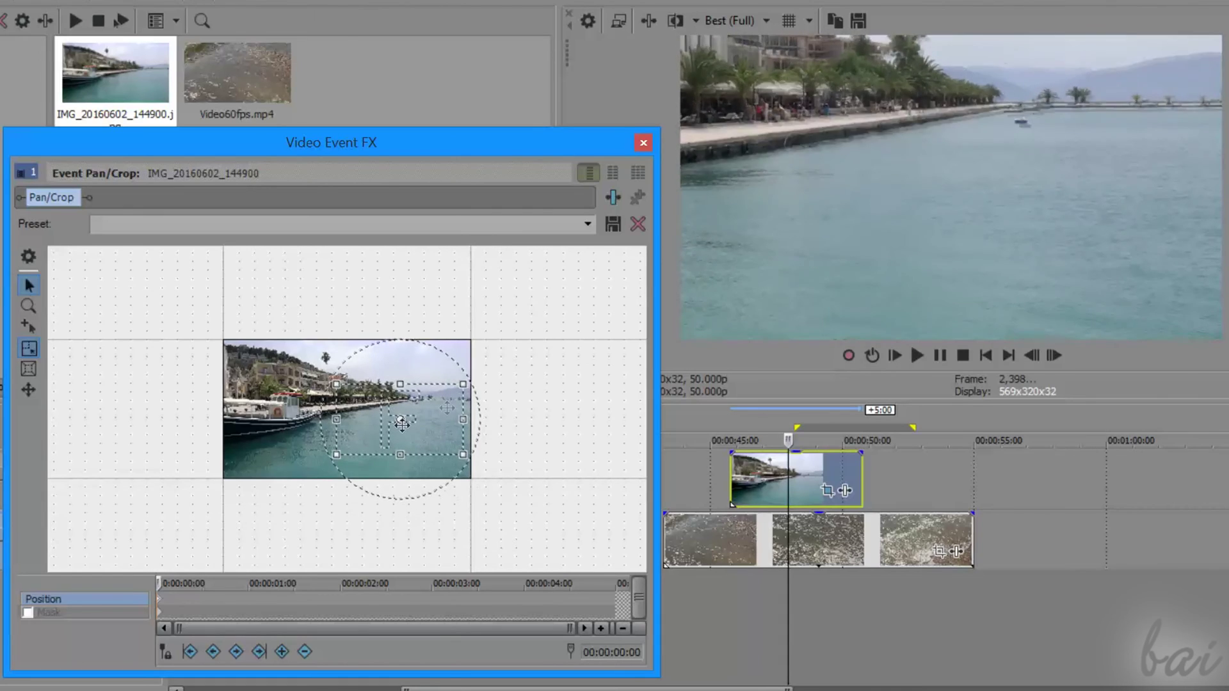
drag(327, 460, 130, 570)
drag(272, 538, 397, 443)
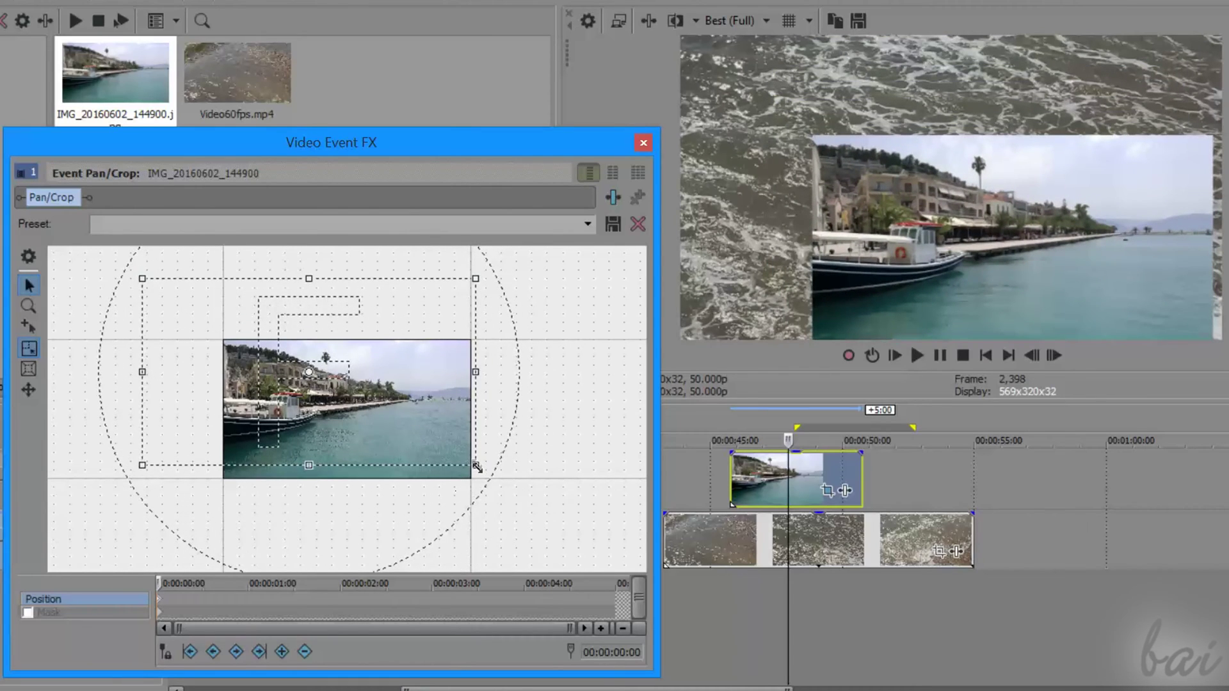
drag(498, 498, 584, 544)
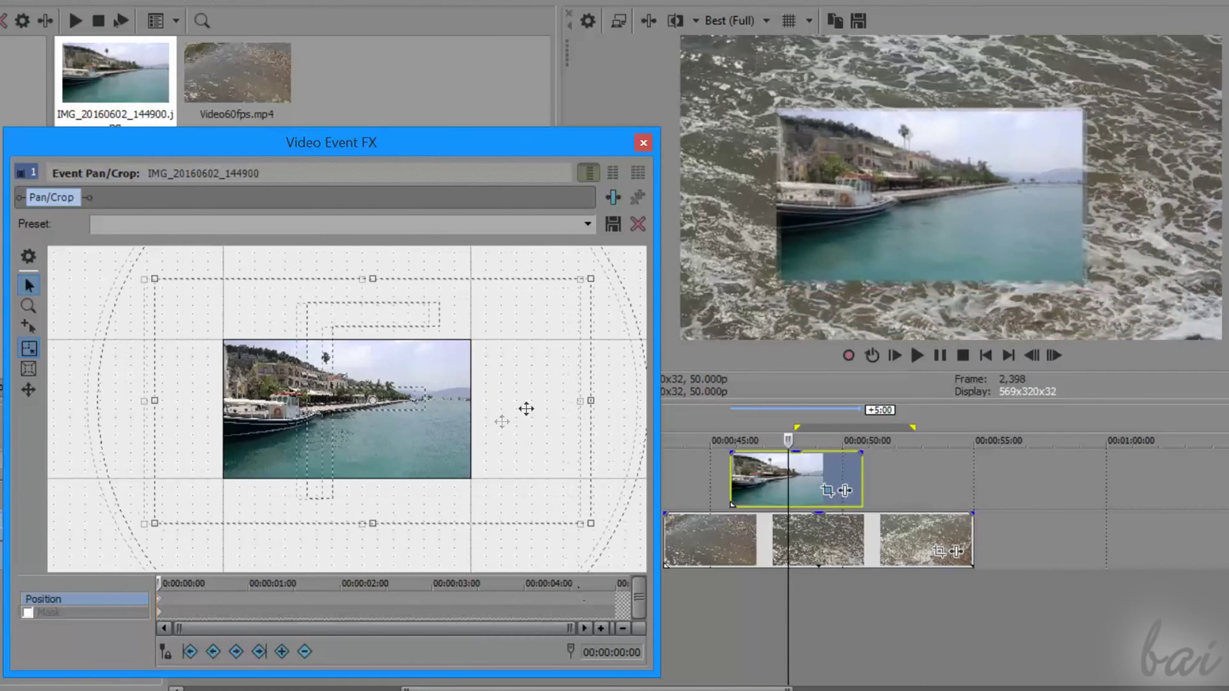
drag(526, 409, 315, 400)
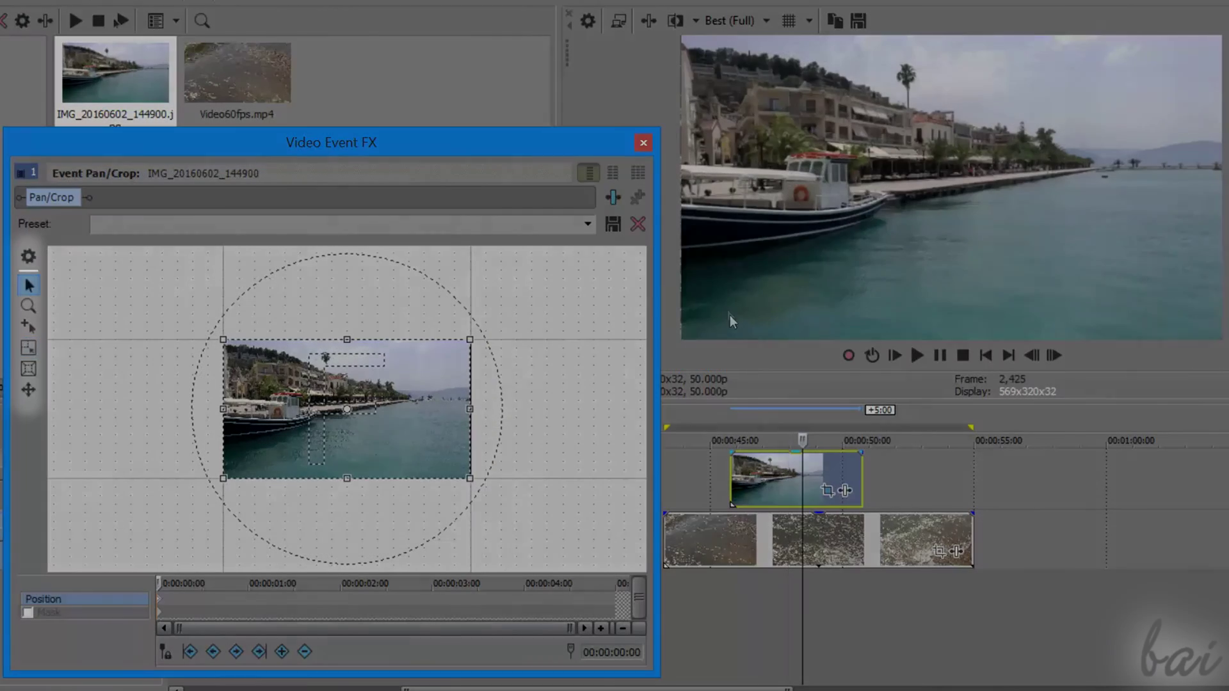
mouse_move(471, 409)
mouse_down()
mouse_move(295, 383)
mouse_move(515, 405)
mouse_move(470, 408)
mouse_up()
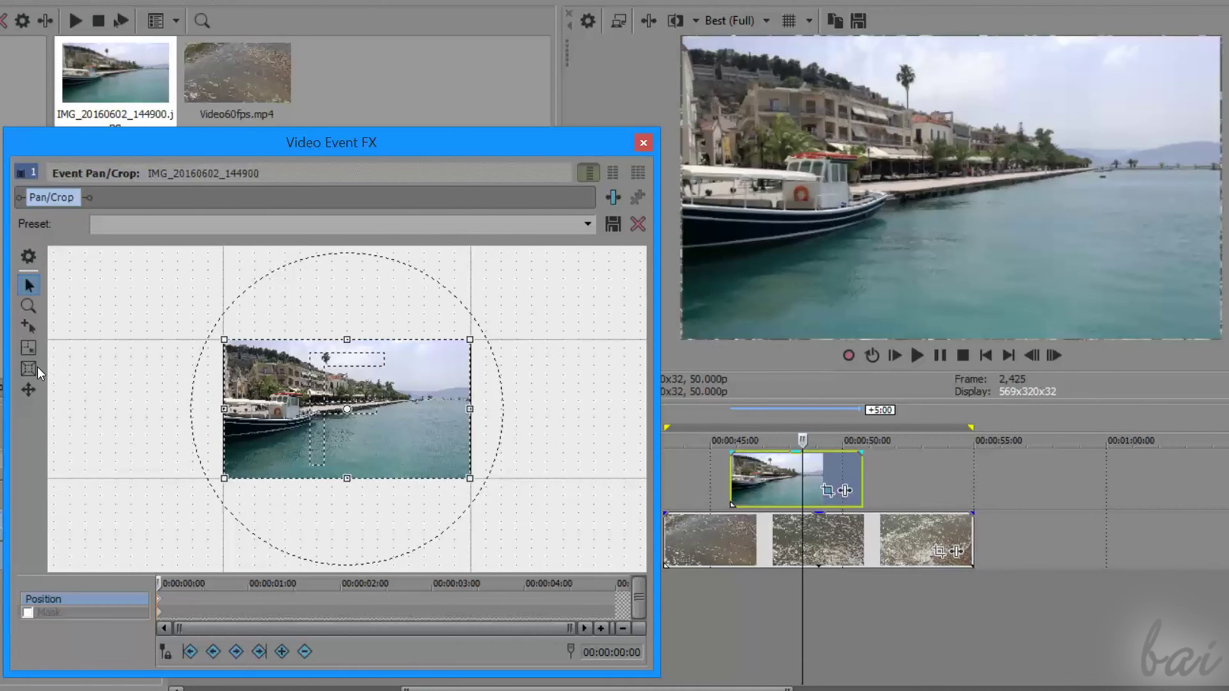
Turn on Lock Aspect Ratio, test enlarging the crop, and undo back to the full image
click(29, 348)
drag(228, 341, 111, 252)
key(ctrl+z)
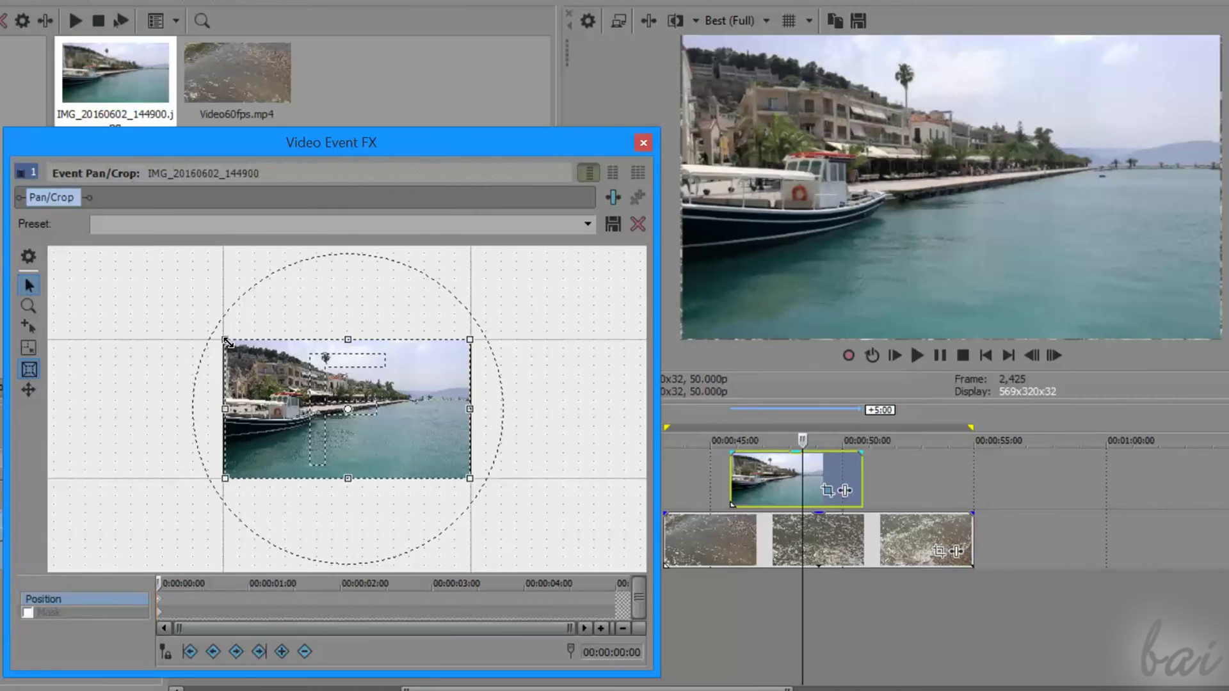
drag(227, 342, 102, 308)
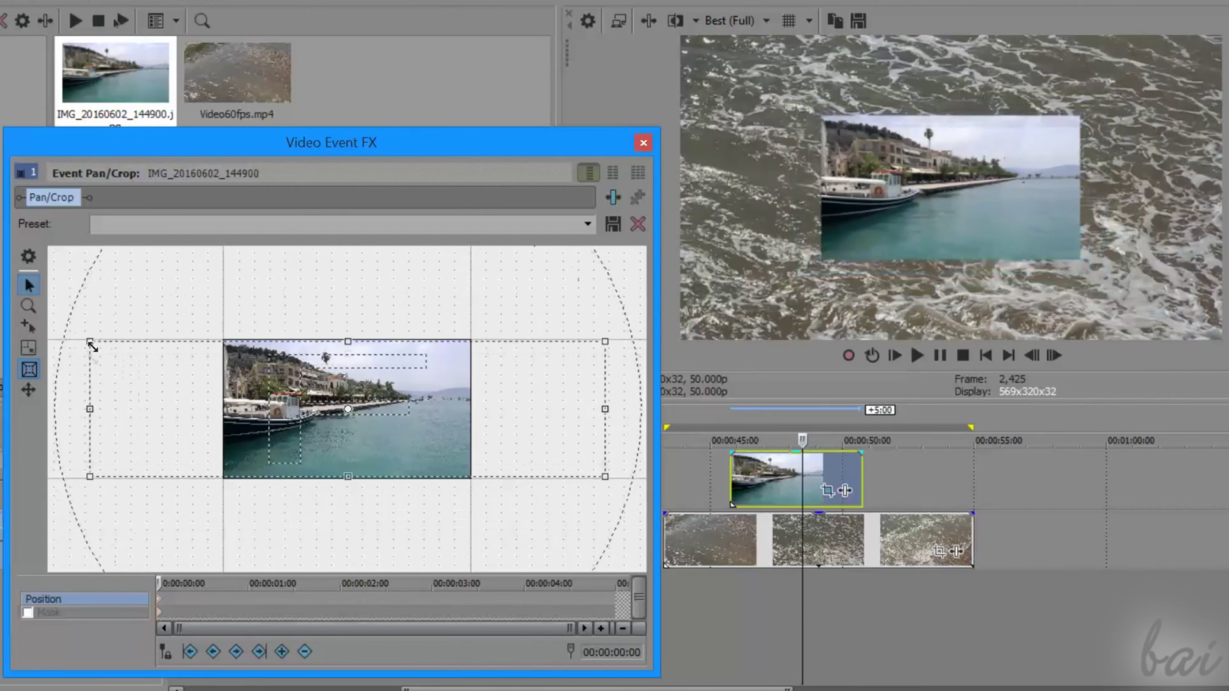
drag(98, 384, 275, 342)
key(ctrl+z)
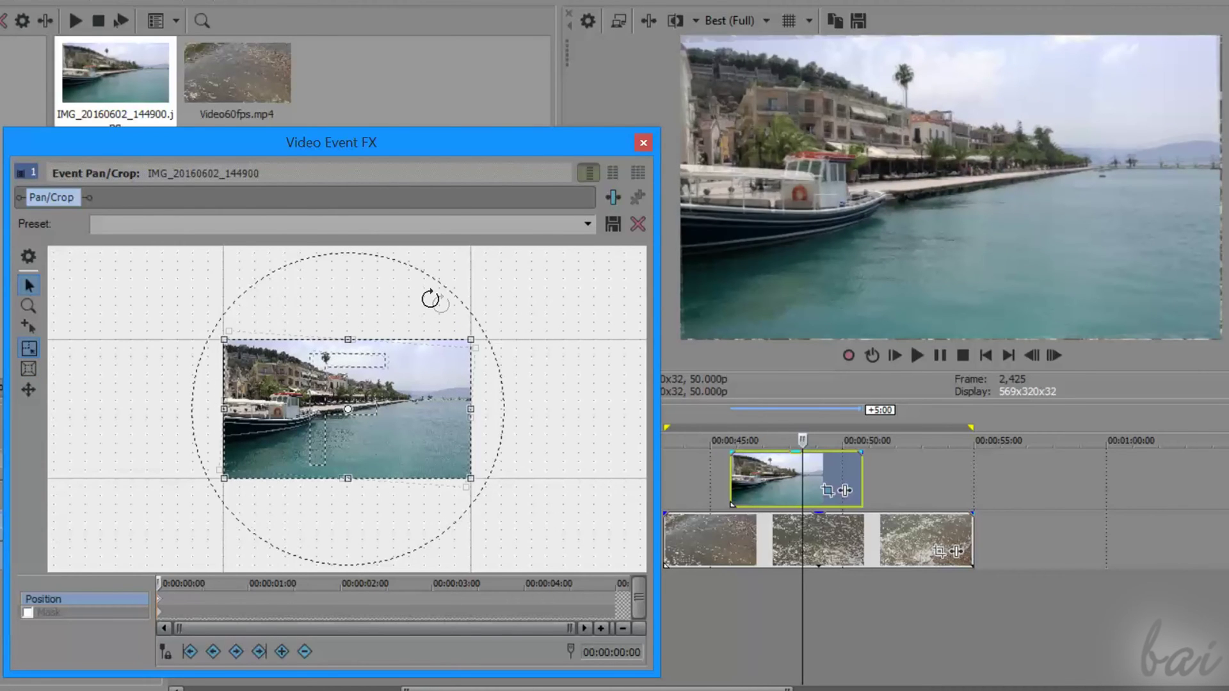
drag(431, 300, 378, 288)
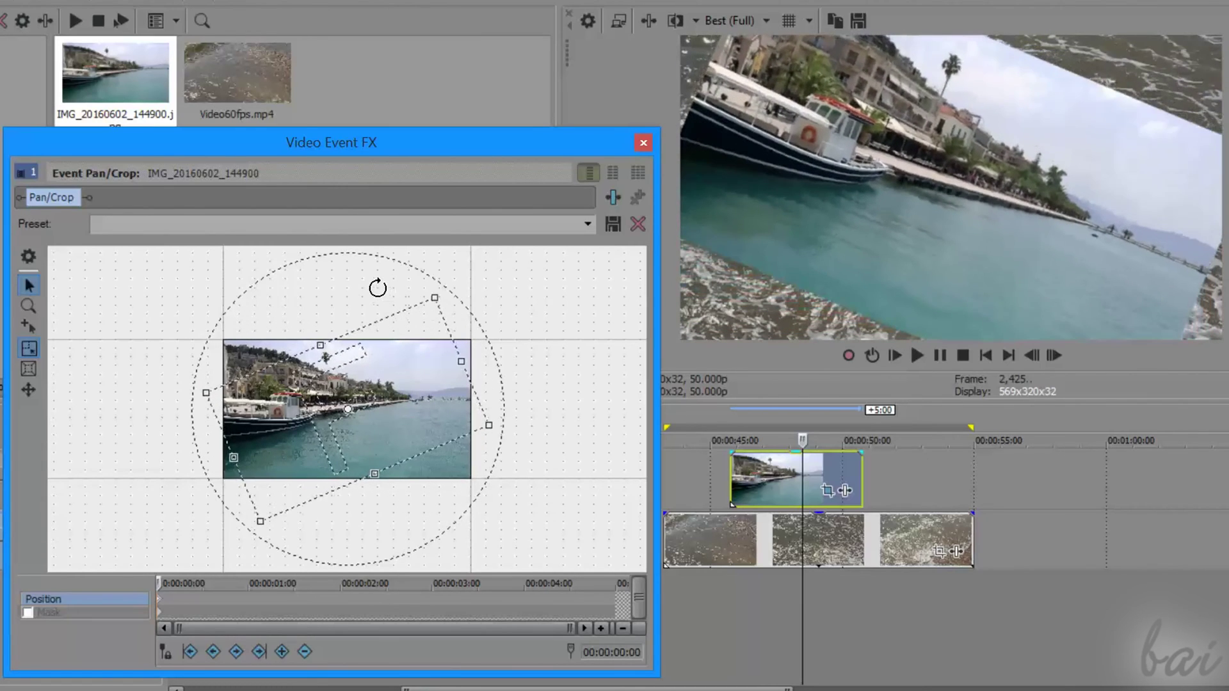
key(ctrl+z)
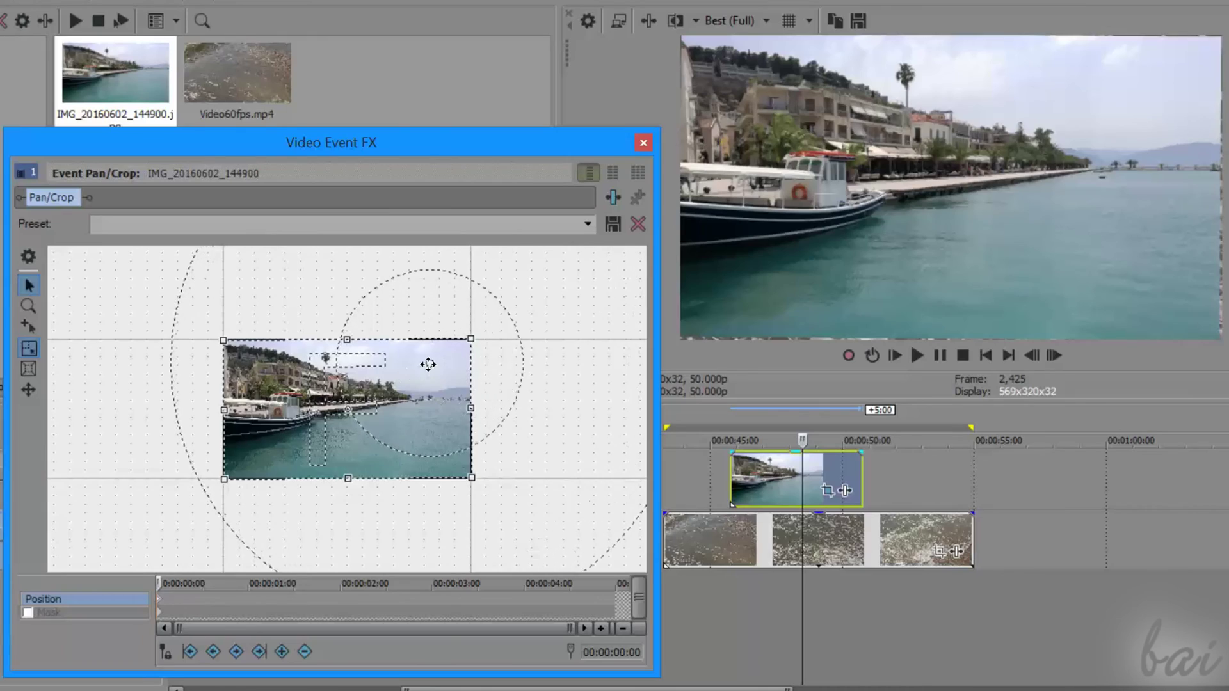
scroll(428, 364, down, 2)
drag(460, 339, 577, 349)
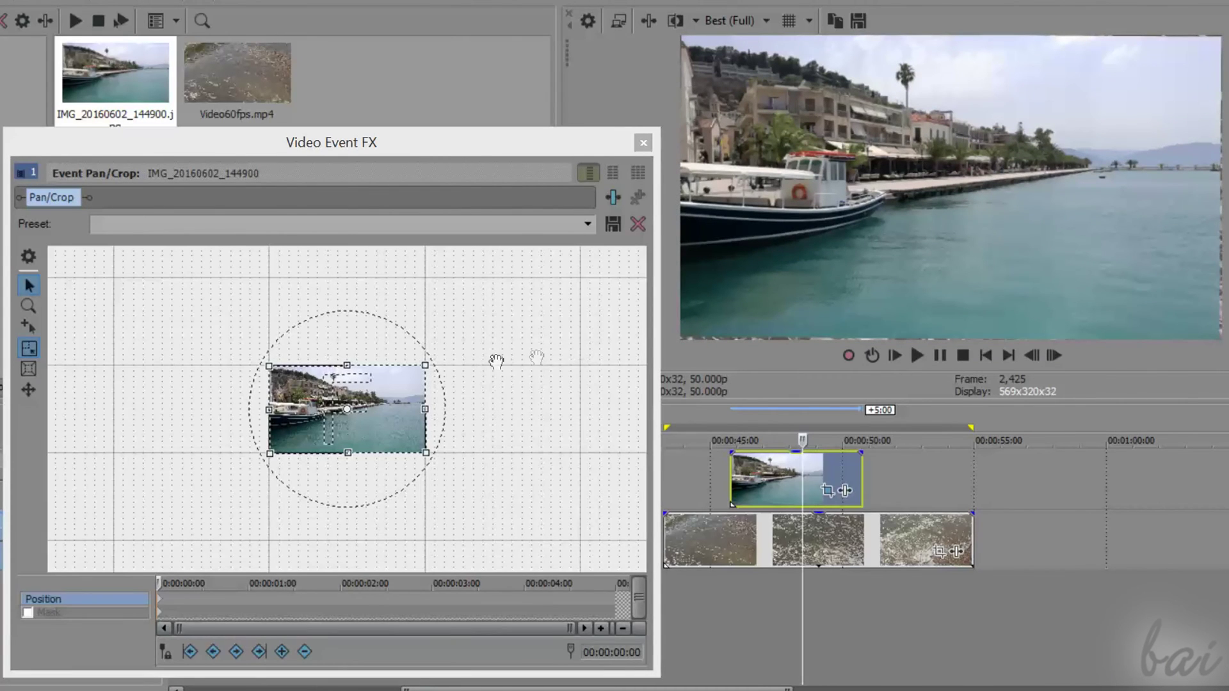
scroll(372, 395, up, 4)
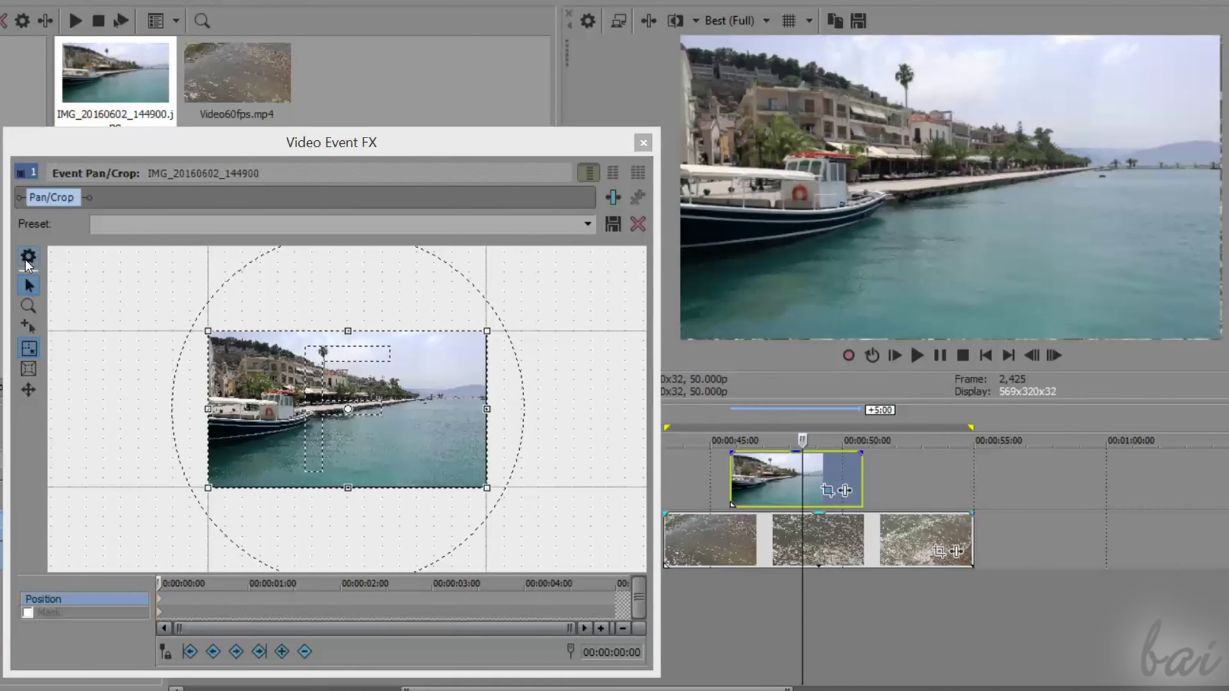
Show the Pan/Crop properties and raise the Width to about 14,500 to shrink the photo
click(28, 259)
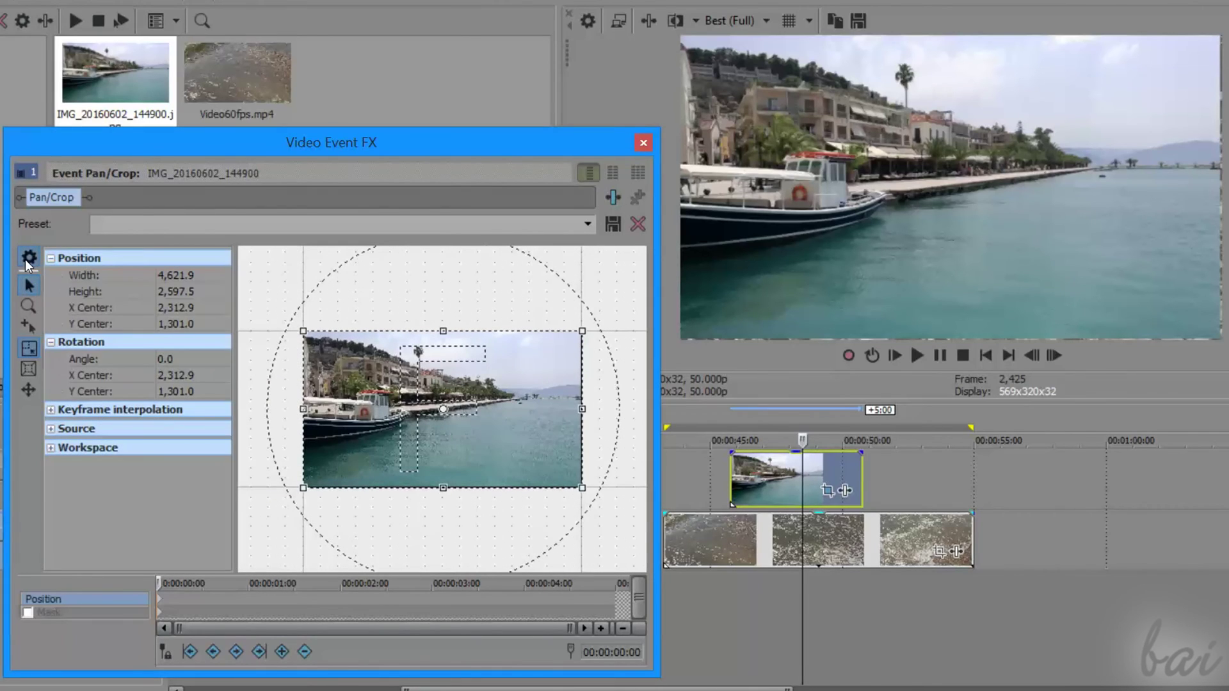
click(223, 275)
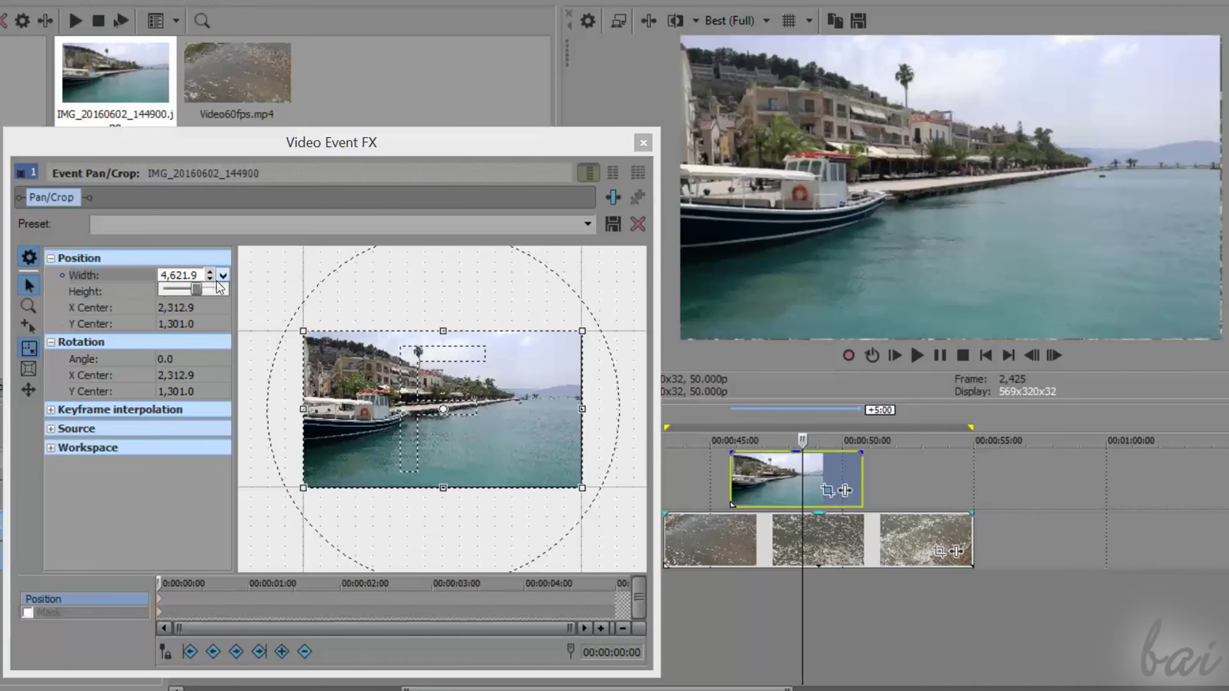
drag(194, 289, 201, 292)
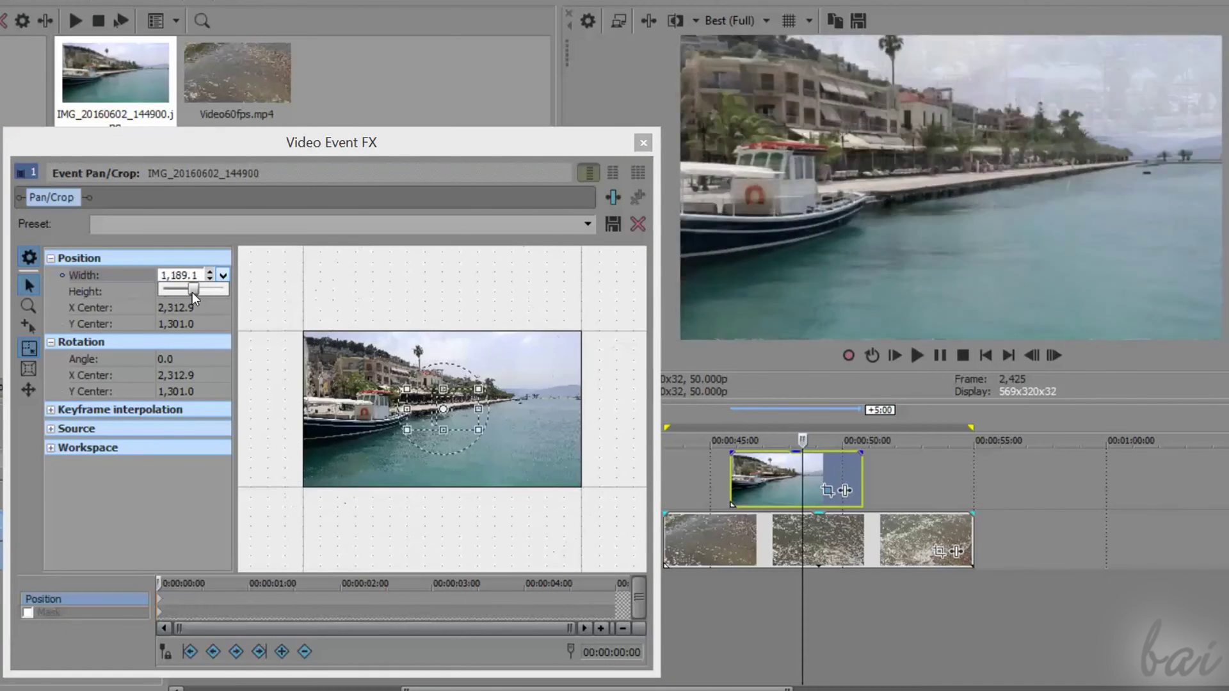
drag(192, 292, 196, 286)
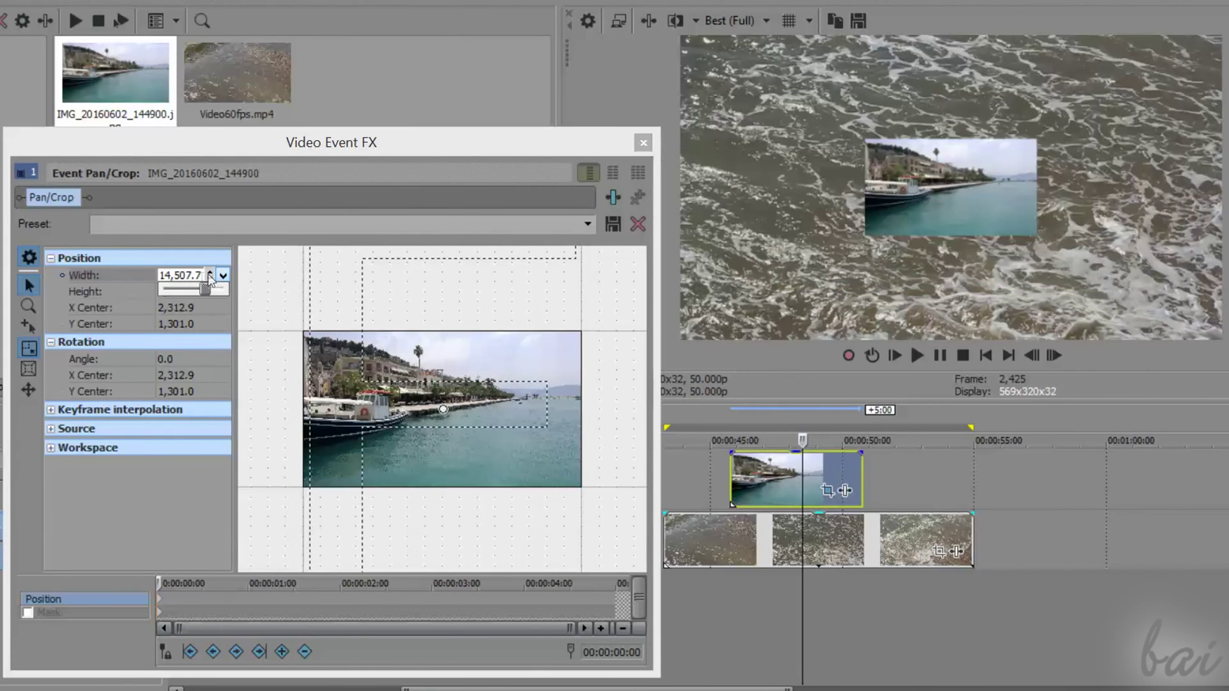
click(213, 270)
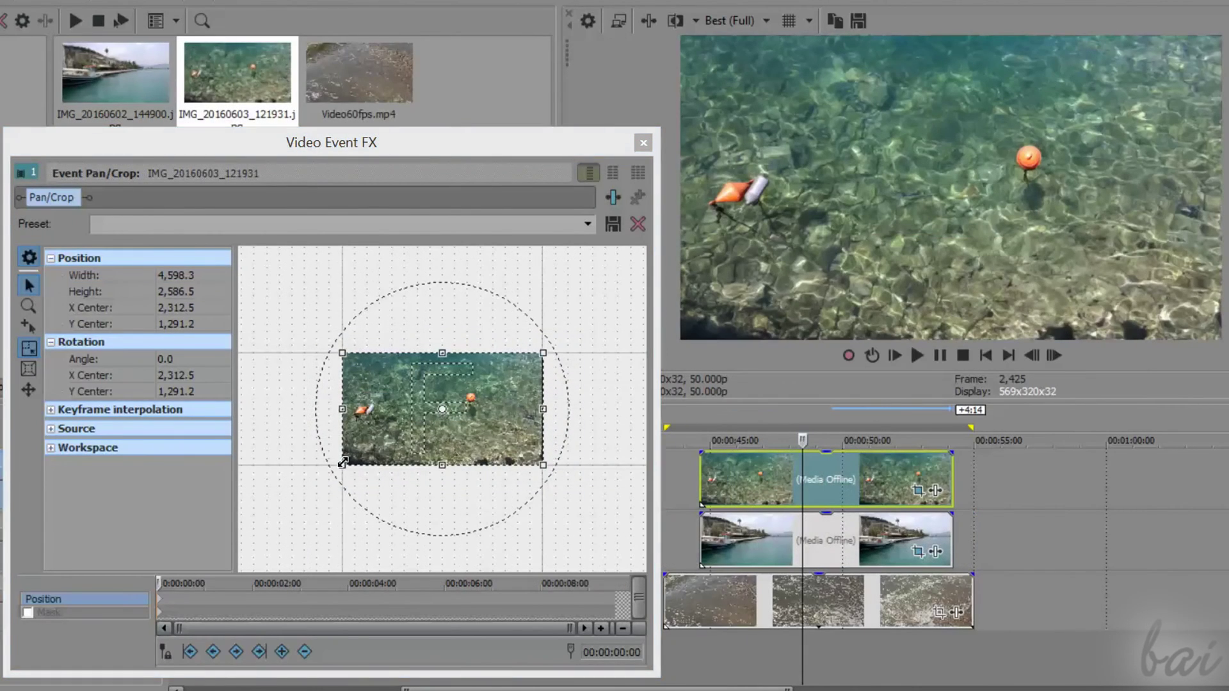
Shrink and reposition the underwater photo's inset, then order tracks underwater, harbor, waves
click(342, 461)
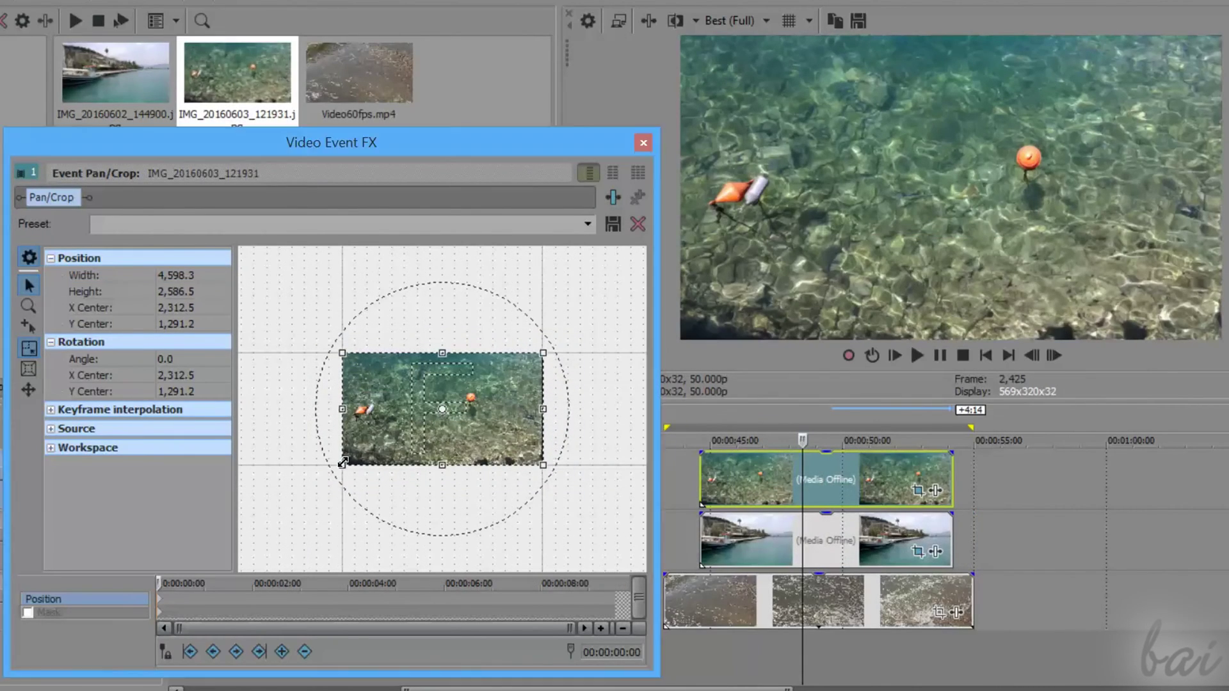
drag(340, 465, 179, 563)
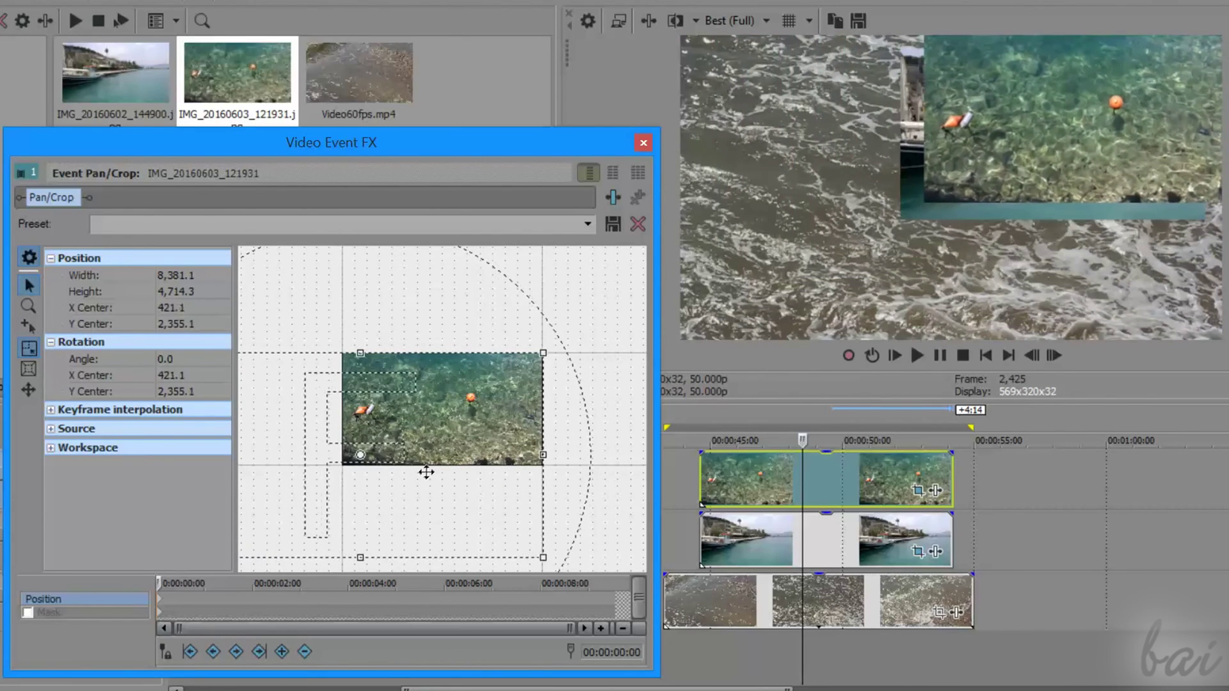
drag(426, 471, 568, 397)
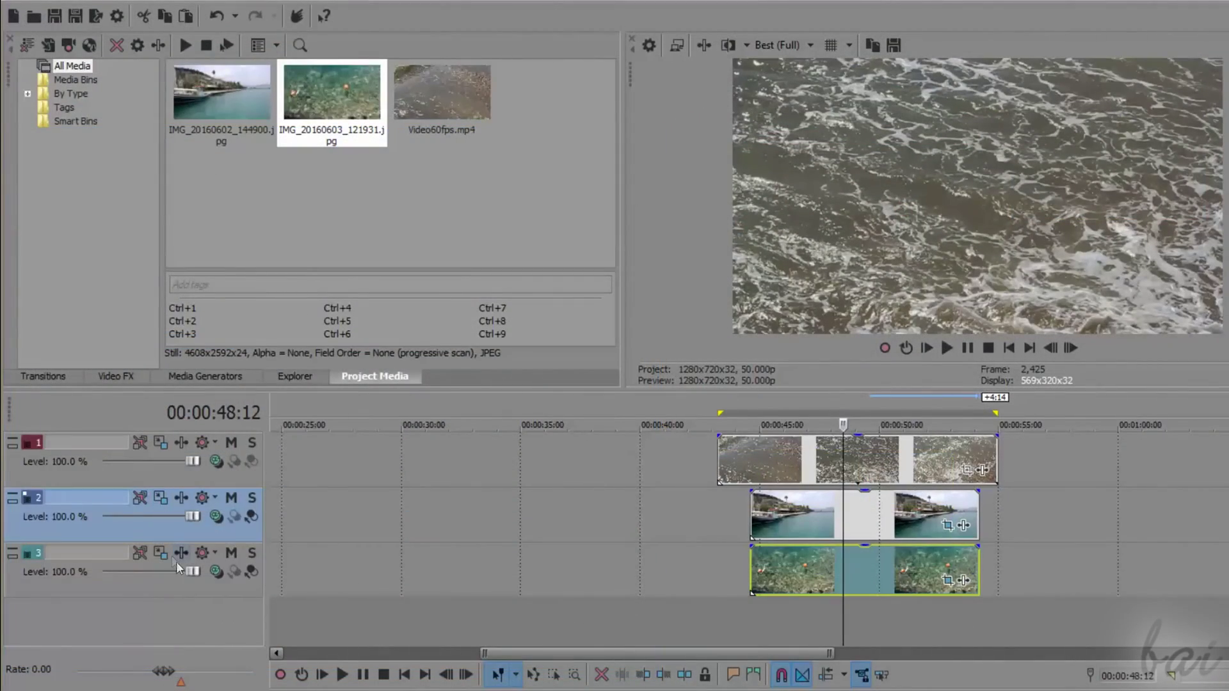
drag(176, 582, 182, 451)
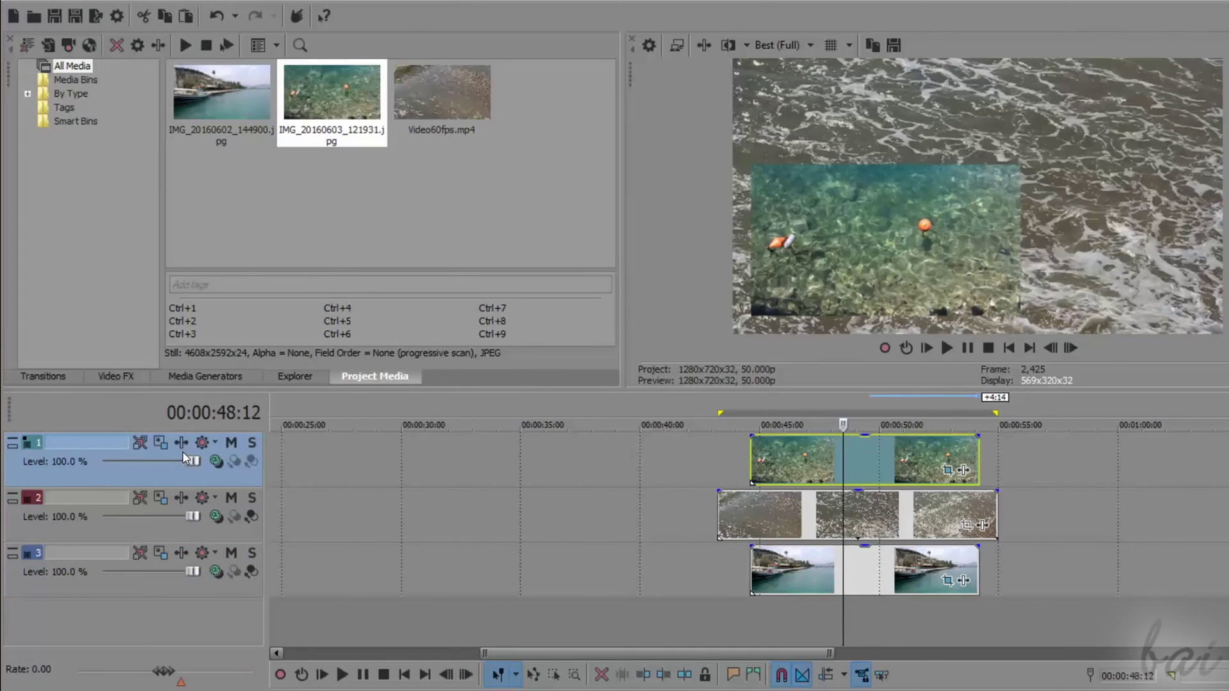
drag(164, 588, 177, 504)
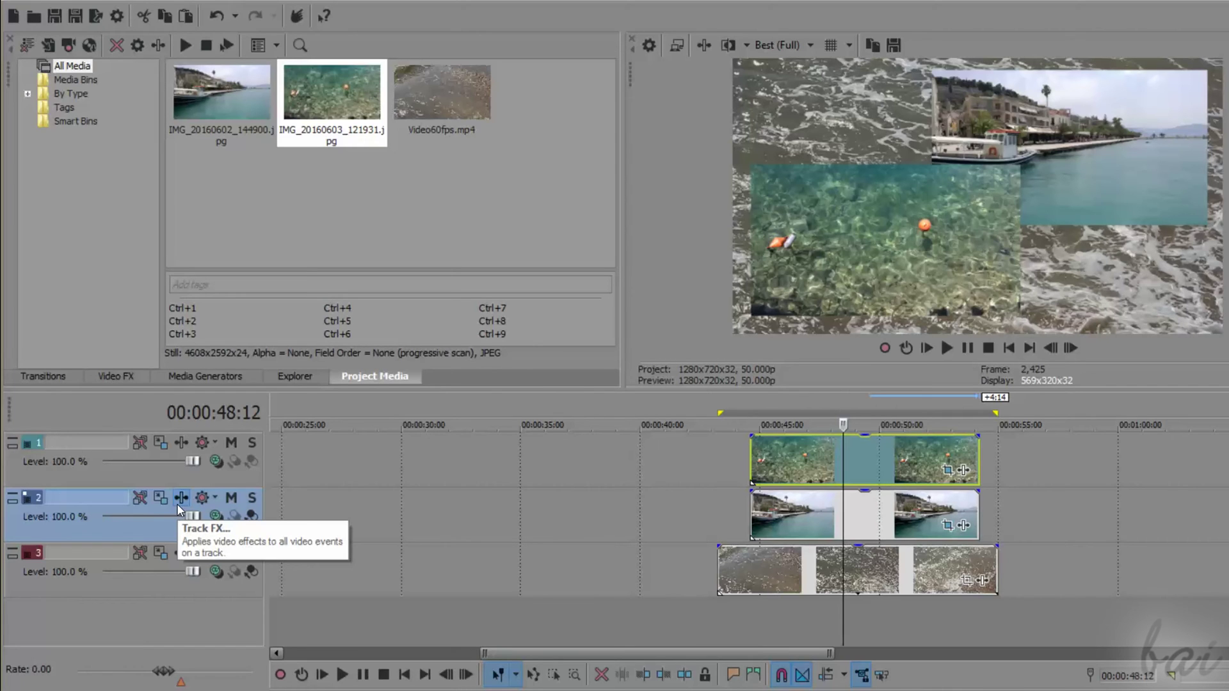
Widen the harbor photo's Pan/Crop box from the left so it nearly fills the frame
click(948, 525)
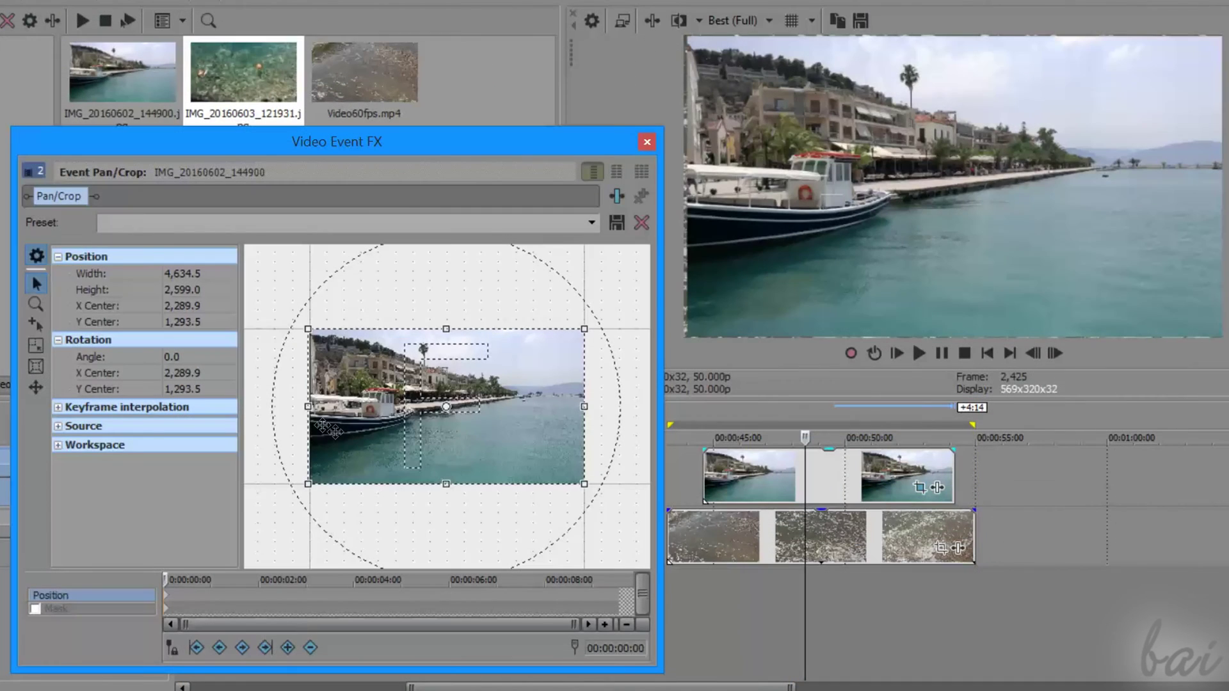
mouse_move(306, 410)
mouse_down()
mouse_move(277, 406)
mouse_move(503, 437)
mouse_move(310, 423)
mouse_up()
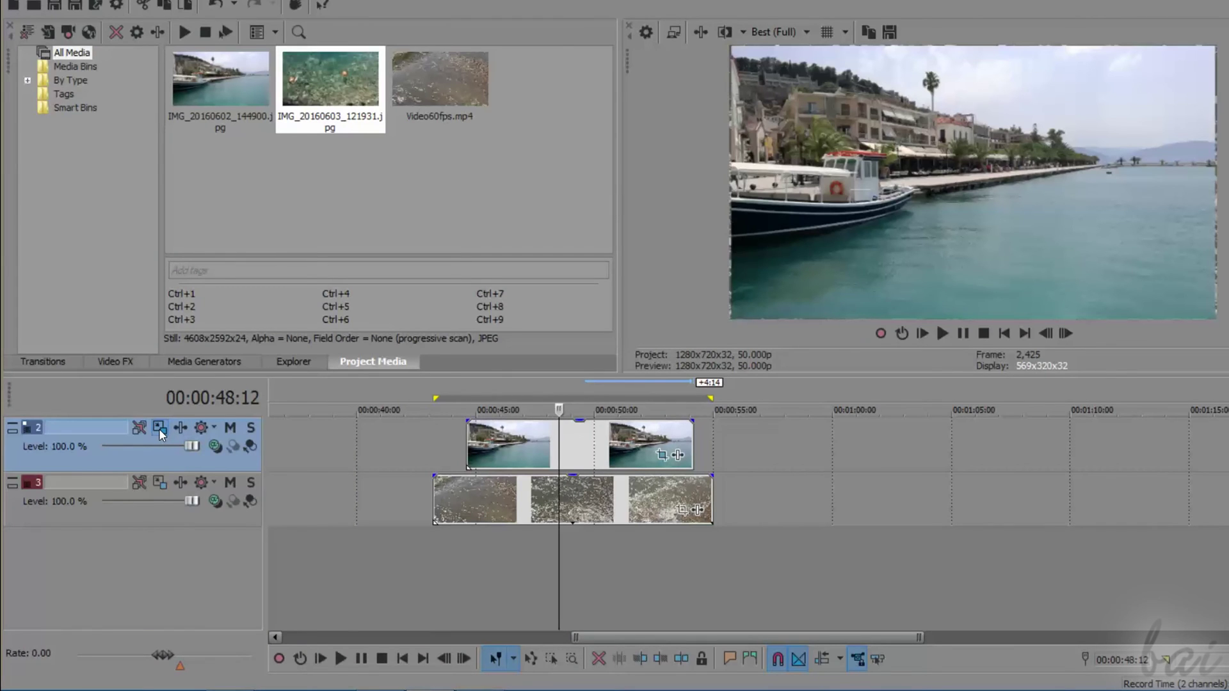
Resize Track 2's Track Motion frame to a width of about 1,560 pixels
click(160, 429)
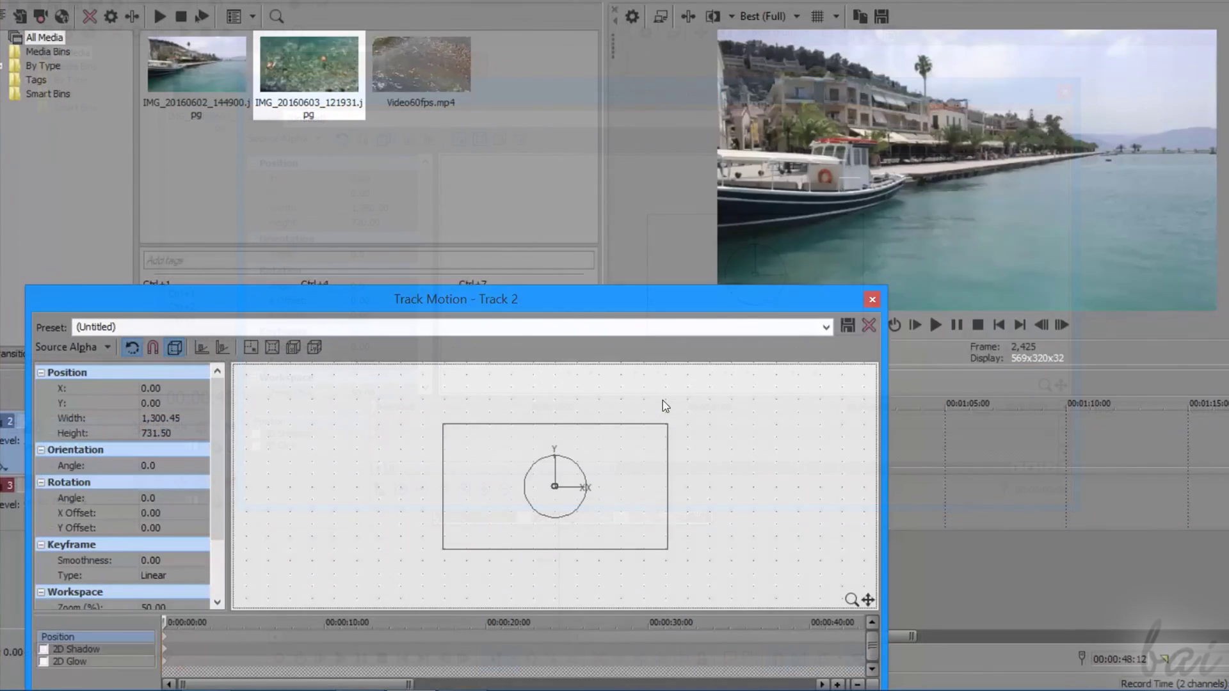
drag(665, 425, 670, 420)
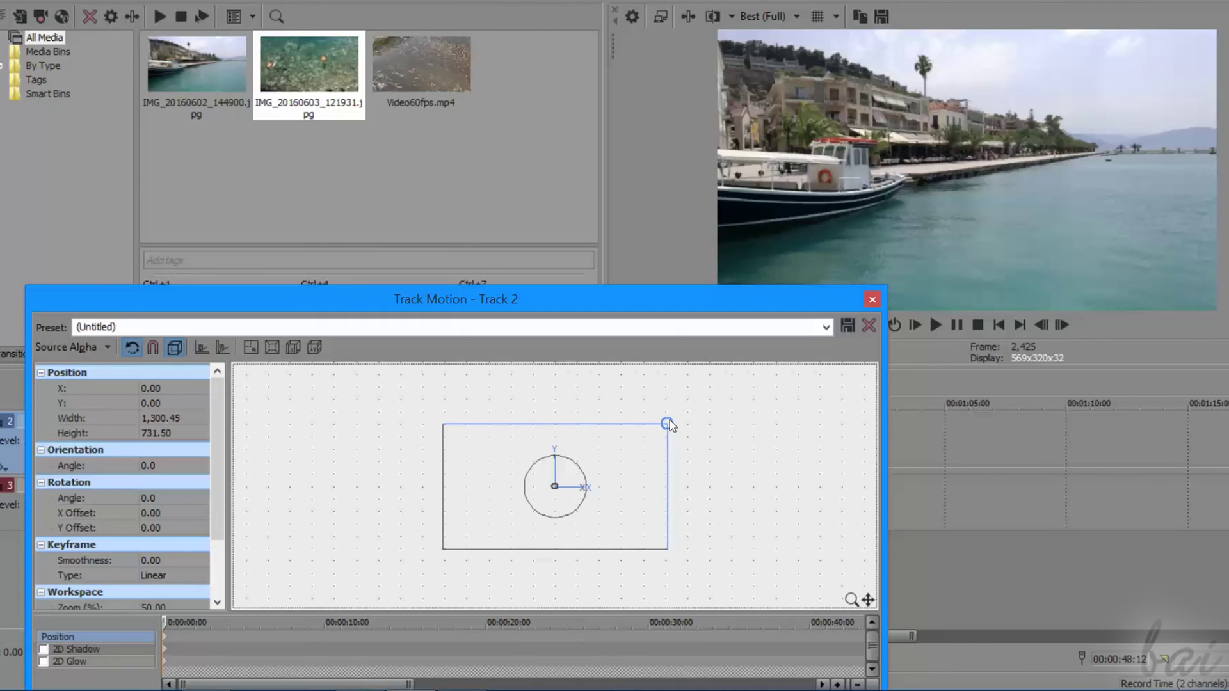
drag(667, 425, 609, 421)
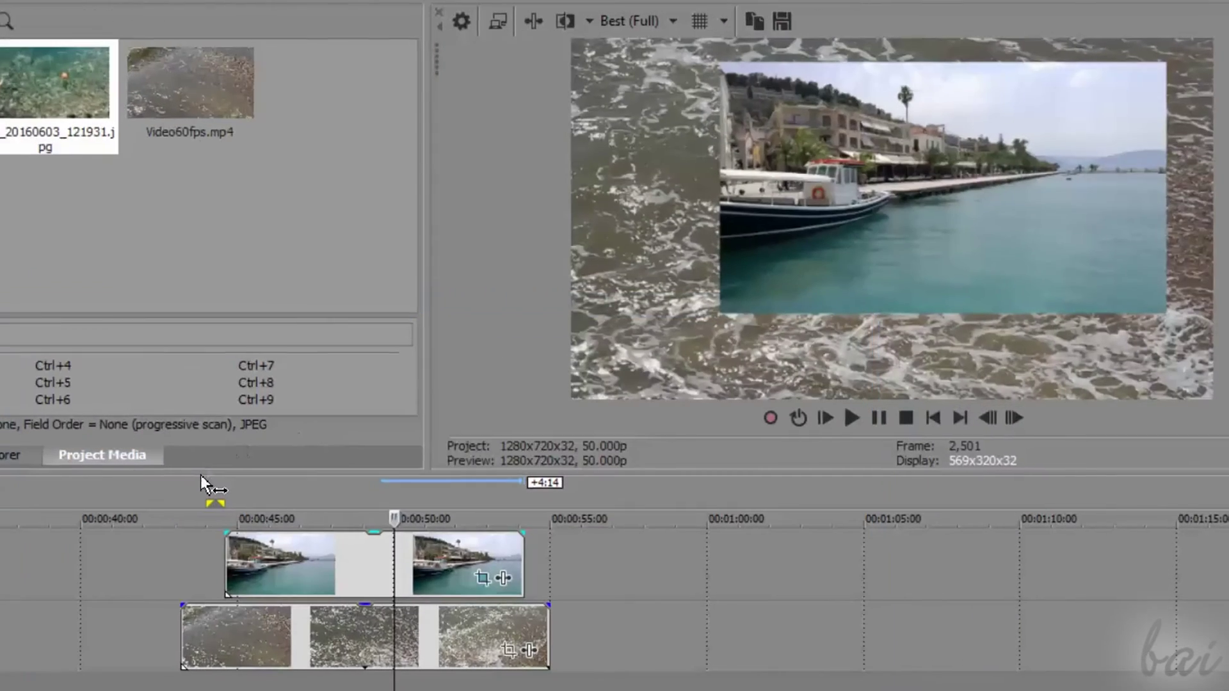
Extend the loop region and add a 6-second Pan/Crop zoom keyframe cropping the harbor to 3,455.1 wide
double_click(219, 481)
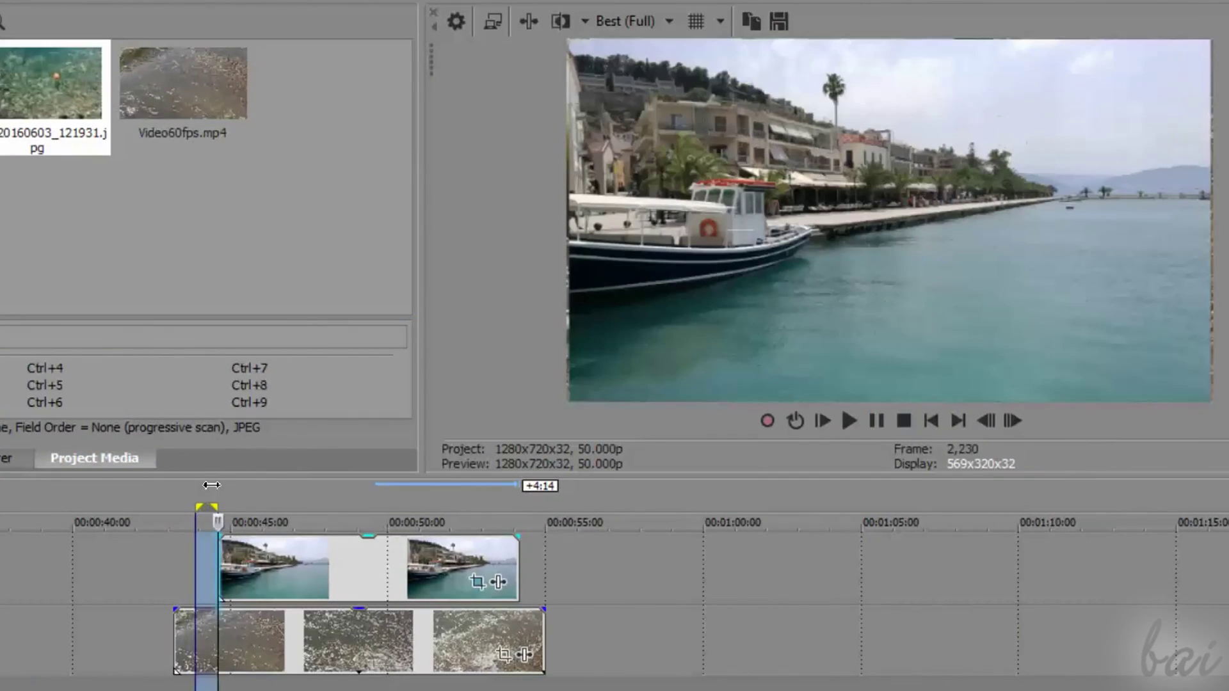
mouse_move(221, 490)
mouse_down()
mouse_move(336, 496)
mouse_move(472, 482)
mouse_move(513, 492)
mouse_up()
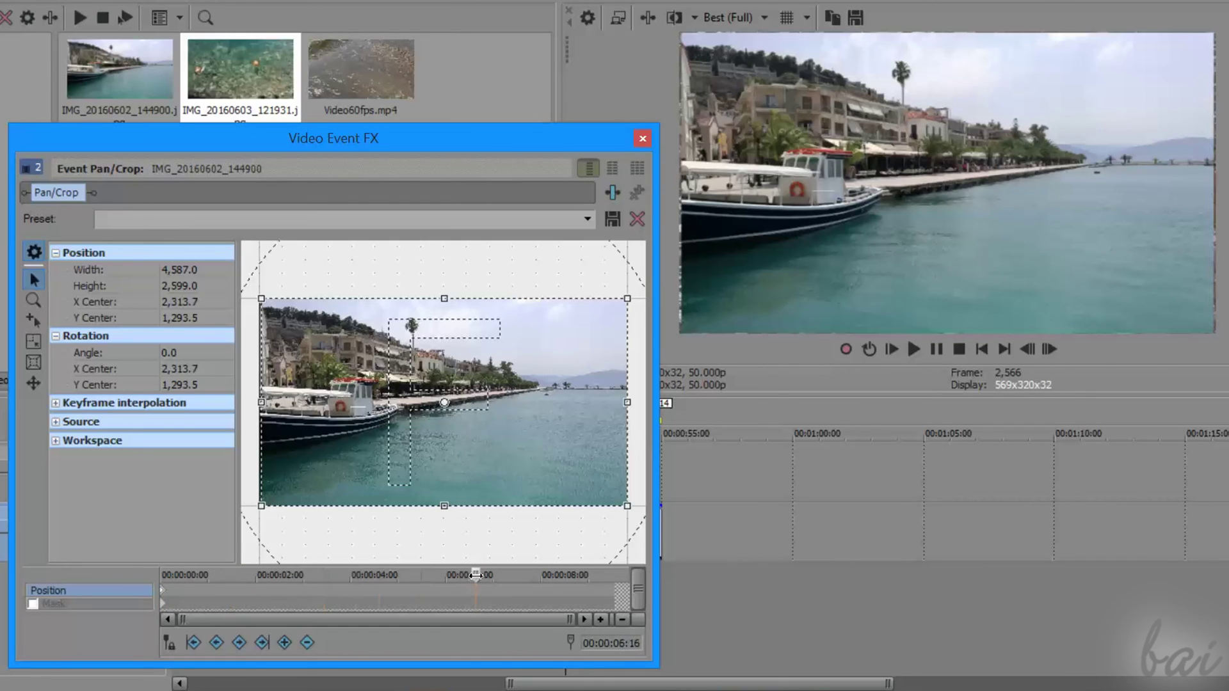
scroll(287, 334, down, 2)
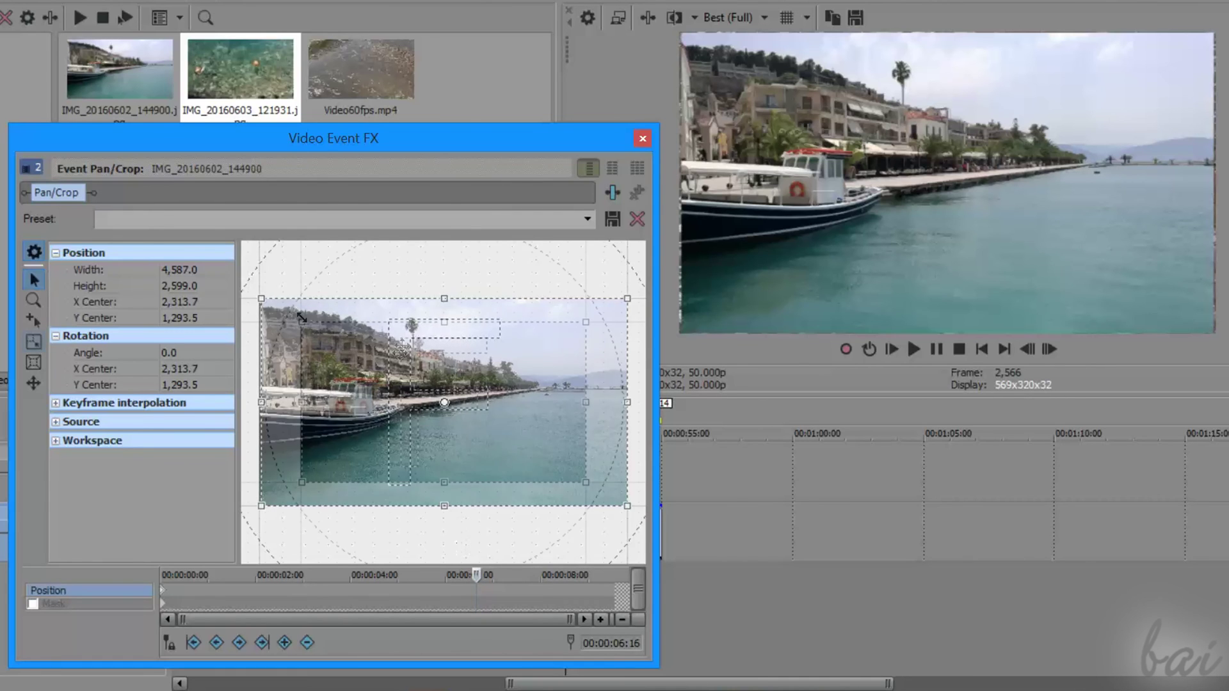
drag(298, 322, 395, 374)
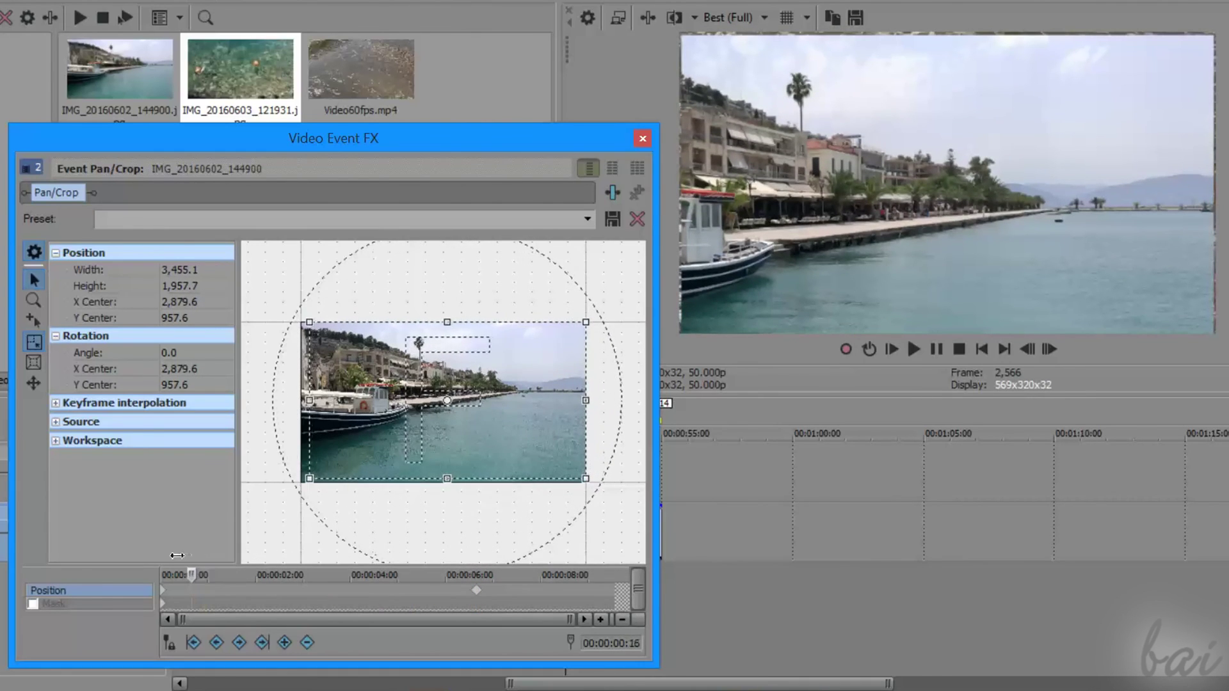
drag(177, 554, 152, 560)
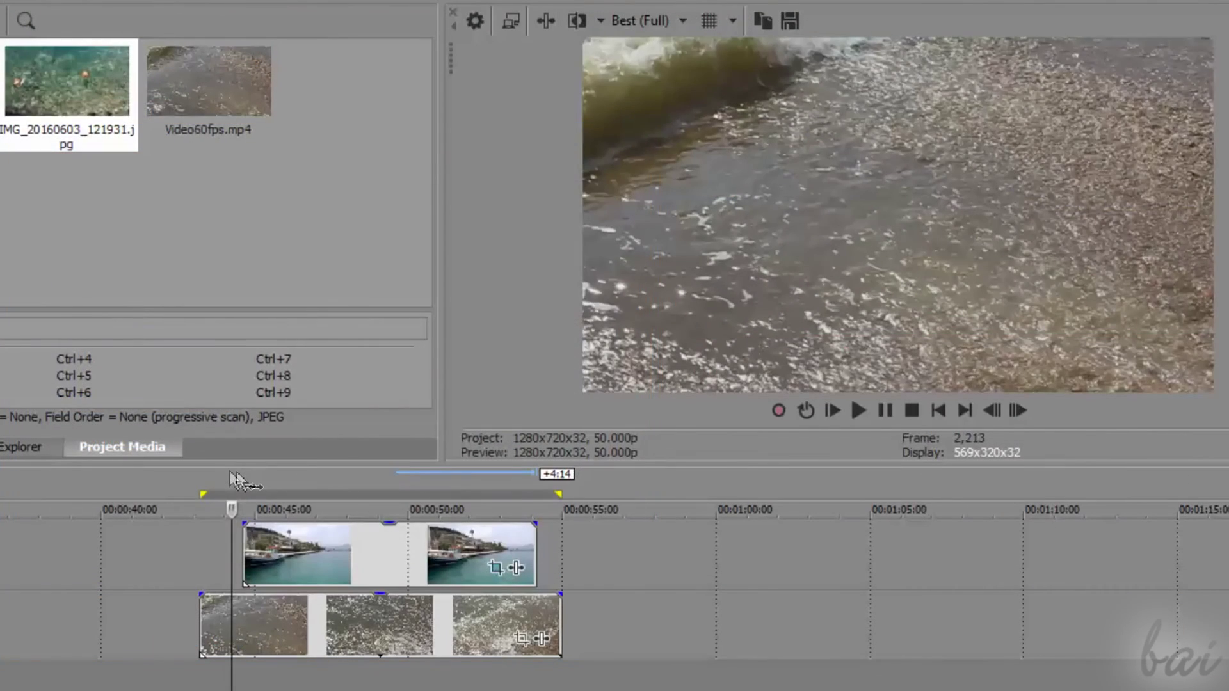
drag(382, 404, 407, 405)
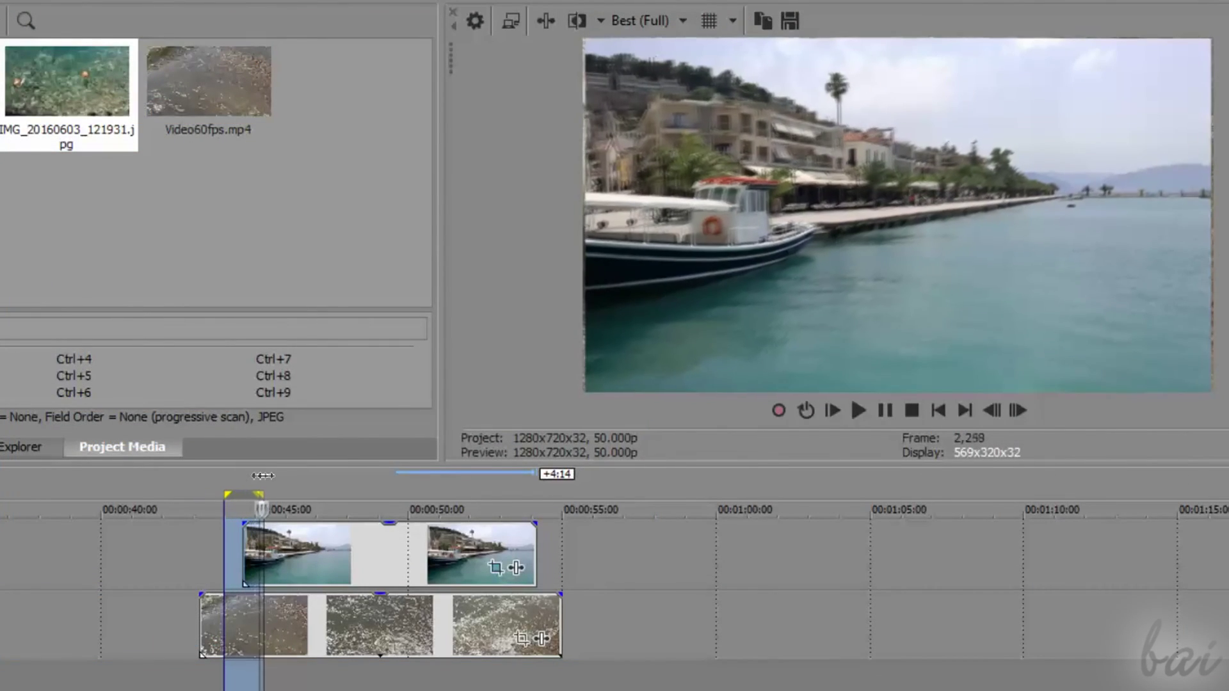